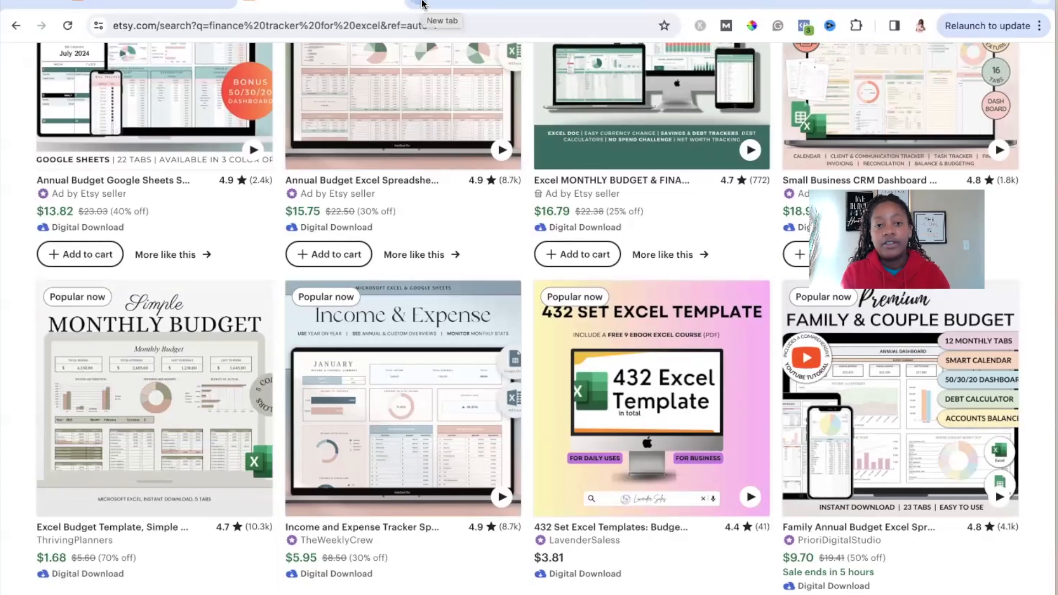
Step: Switch to the blank Canva design and examine its pixel dimensions, view settings and page margins
{"action": "left_click", "coordinate": [422, 5]}
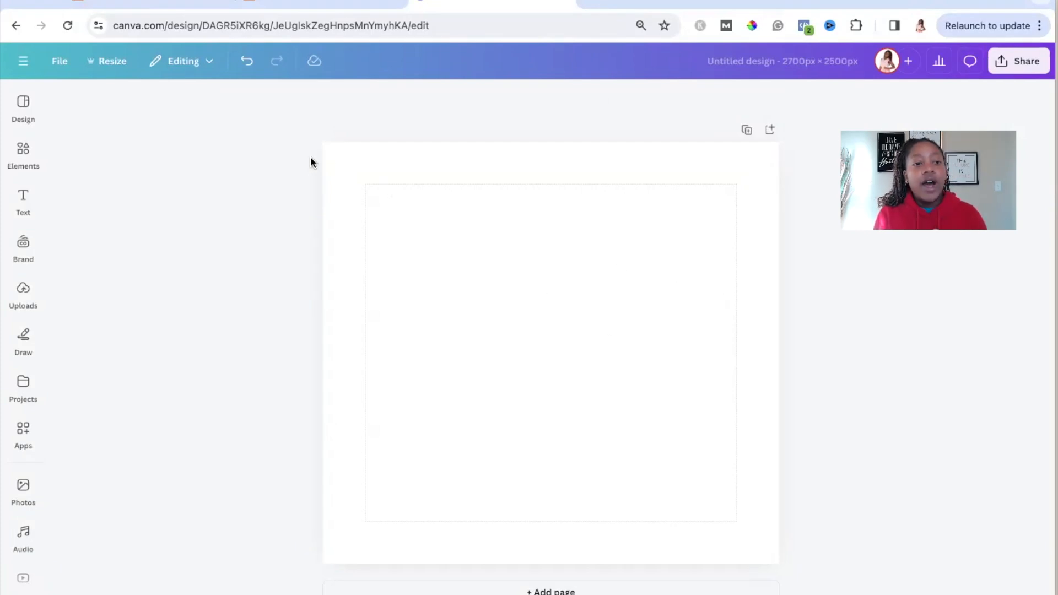
{"action": "left_click", "coordinate": [58, 68]}
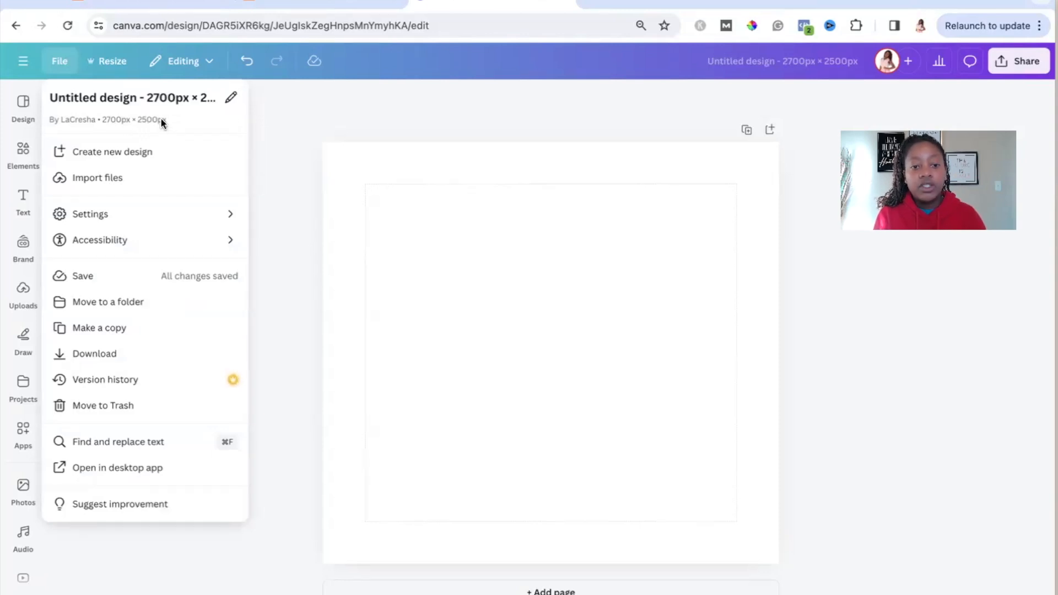
{"action": "left_click", "coordinate": [406, 110]}
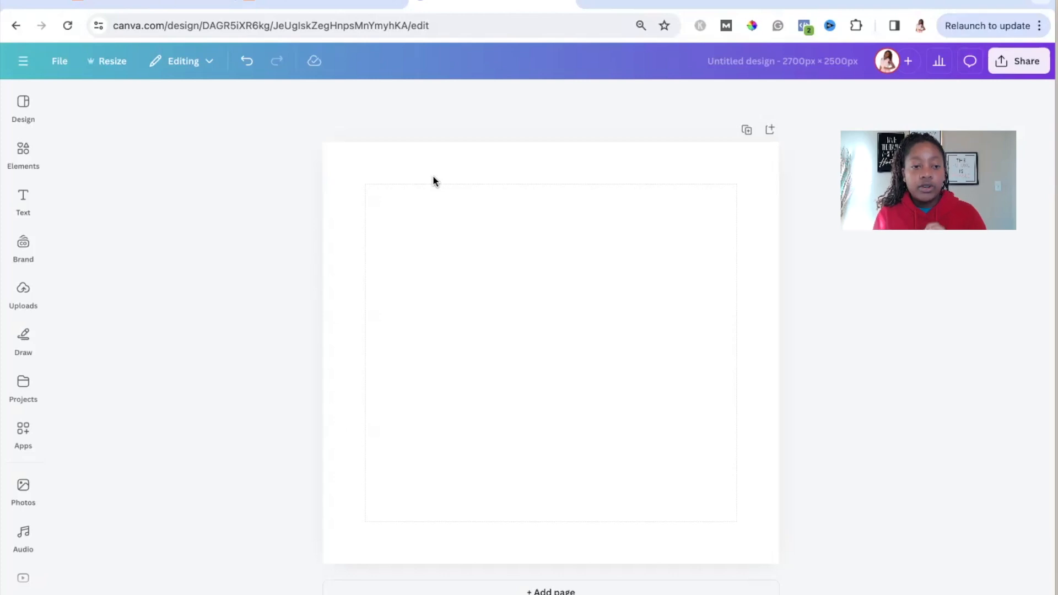
{"action": "left_click", "coordinate": [60, 63]}
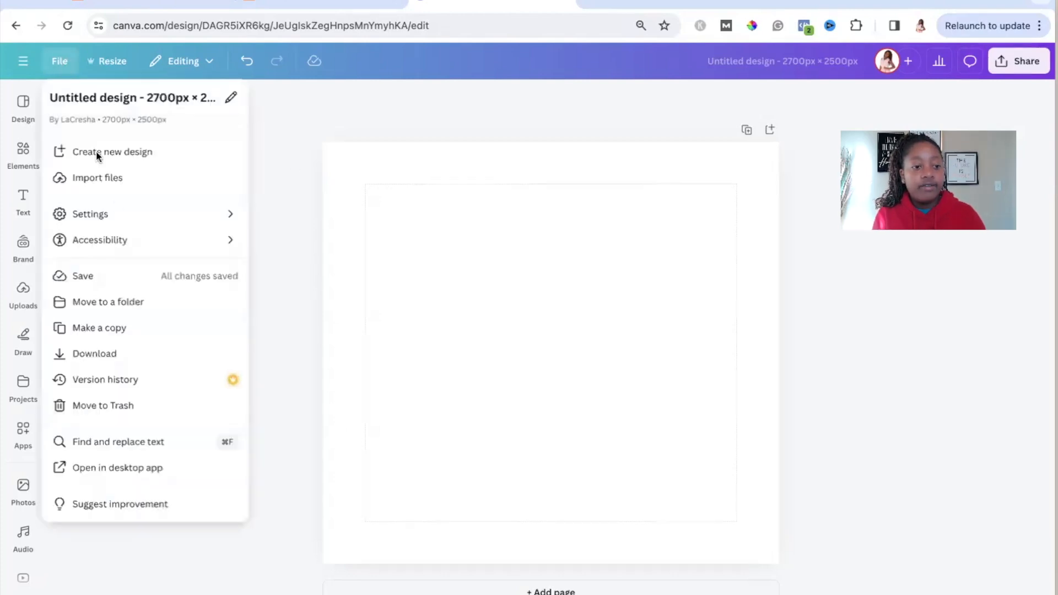
{"action": "mouse_move", "coordinate": [118, 212]}
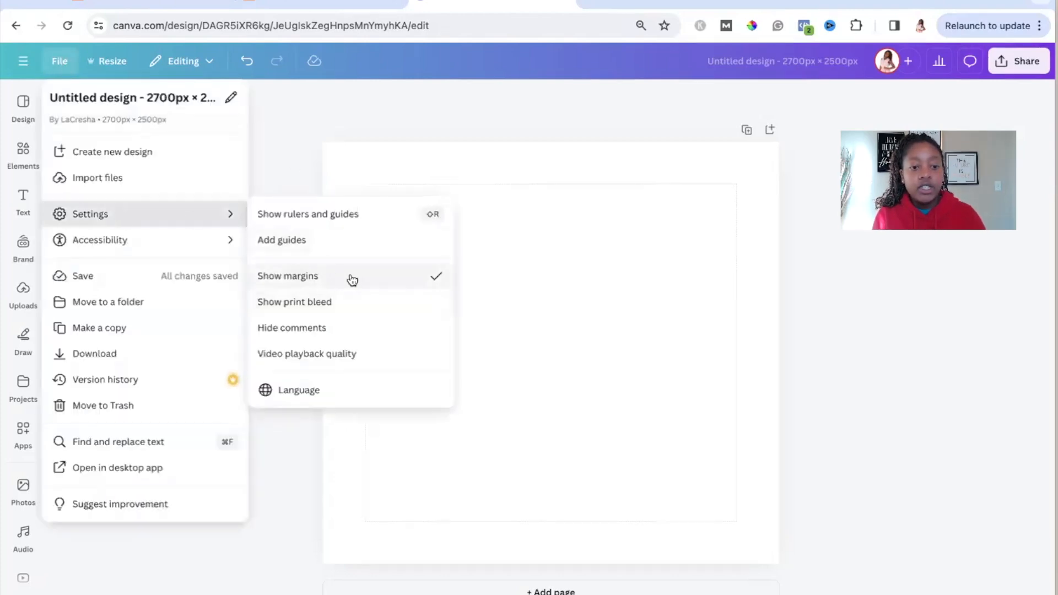
{"action": "left_click", "coordinate": [916, 329]}
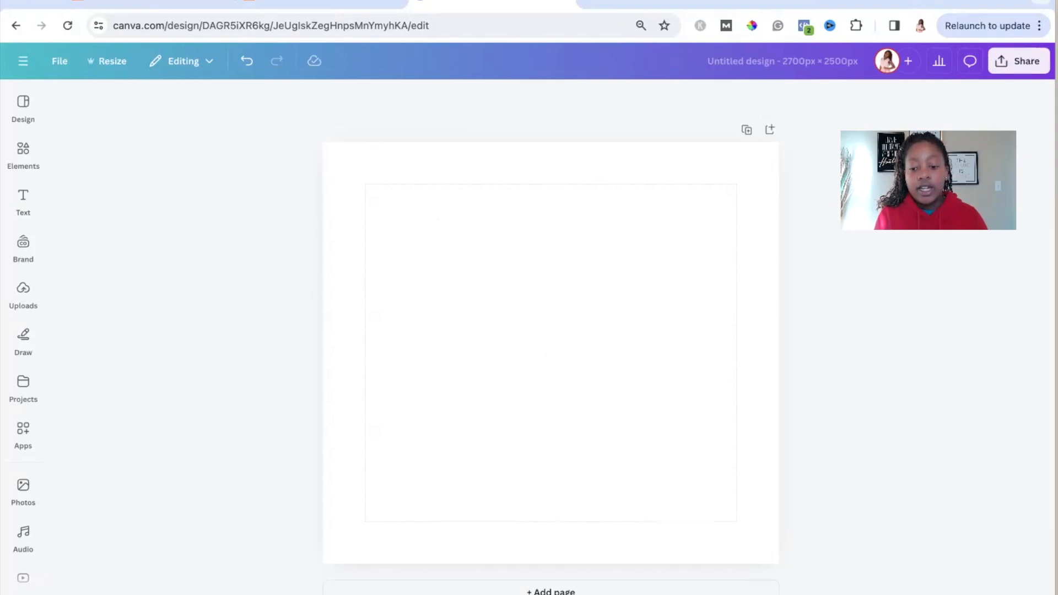
{"action": "scroll", "coordinate": [551, 353], "scroll_direction": "up", "scroll_amount": 5}
{"action": "scroll", "coordinate": [551, 352], "scroll_direction": "down", "scroll_amount": 1}
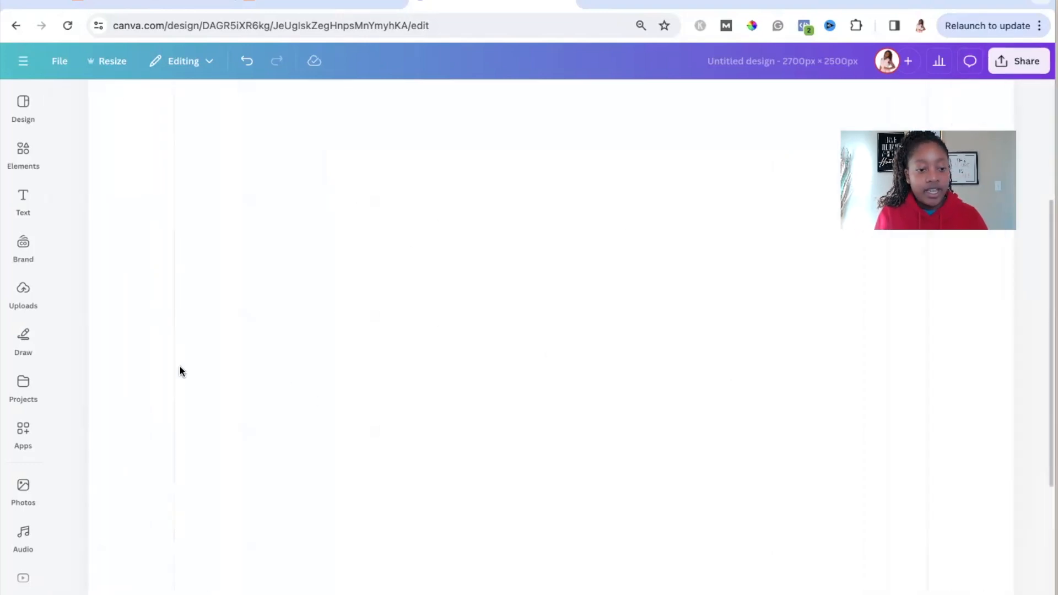
{"action": "scroll", "coordinate": [173, 353], "scroll_direction": "up", "scroll_amount": 5}
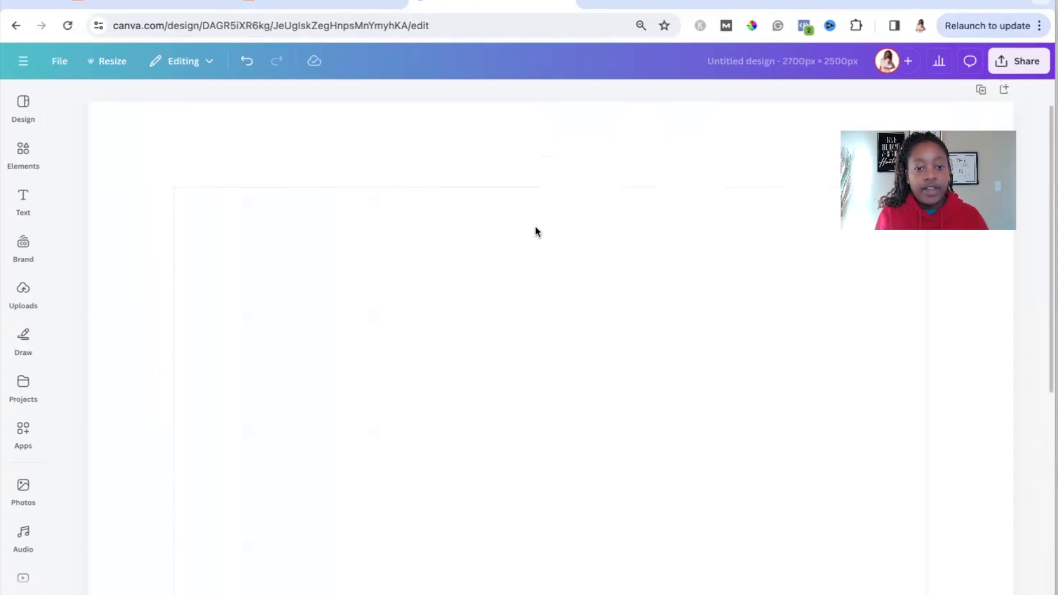
{"action": "scroll", "coordinate": [551, 331], "scroll_direction": "down", "scroll_amount": 5}
Step: Hide the margin guides on the blank page and show them again
{"action": "left_click", "coordinate": [60, 61]}
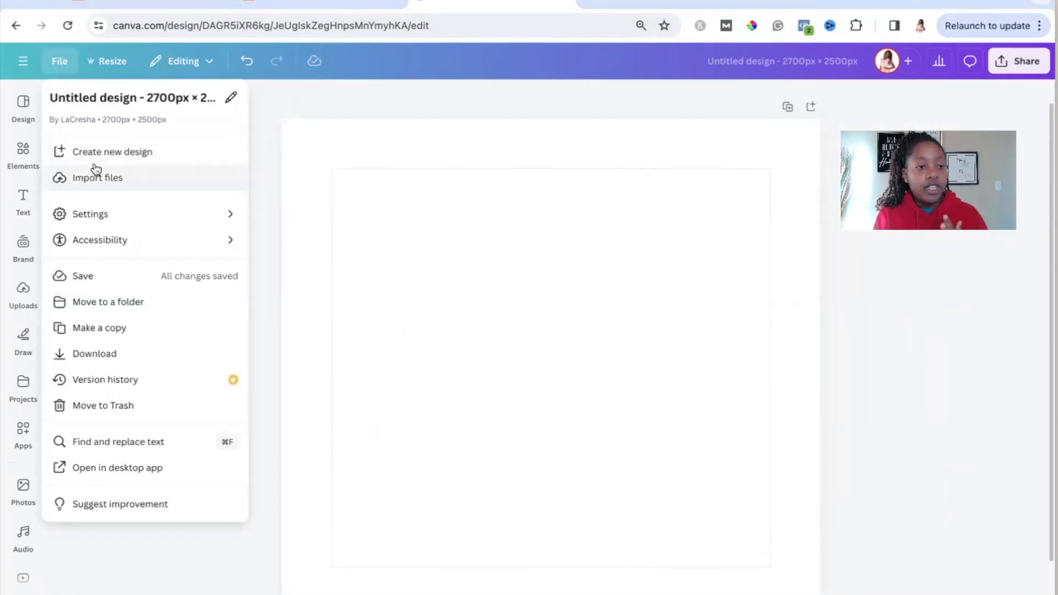
{"action": "left_click", "coordinate": [130, 217]}
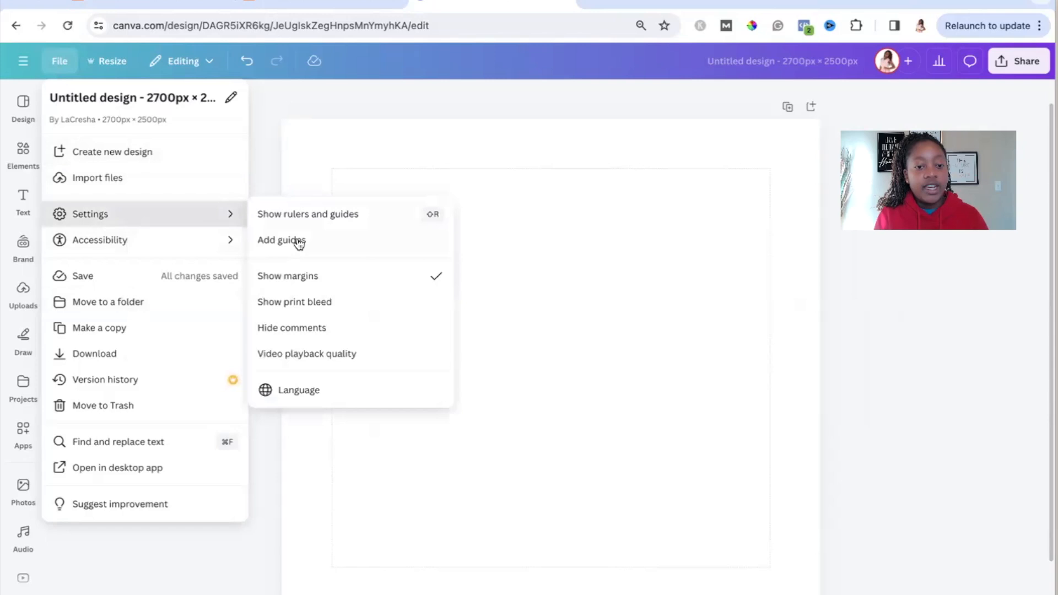
{"action": "left_click", "coordinate": [313, 276]}
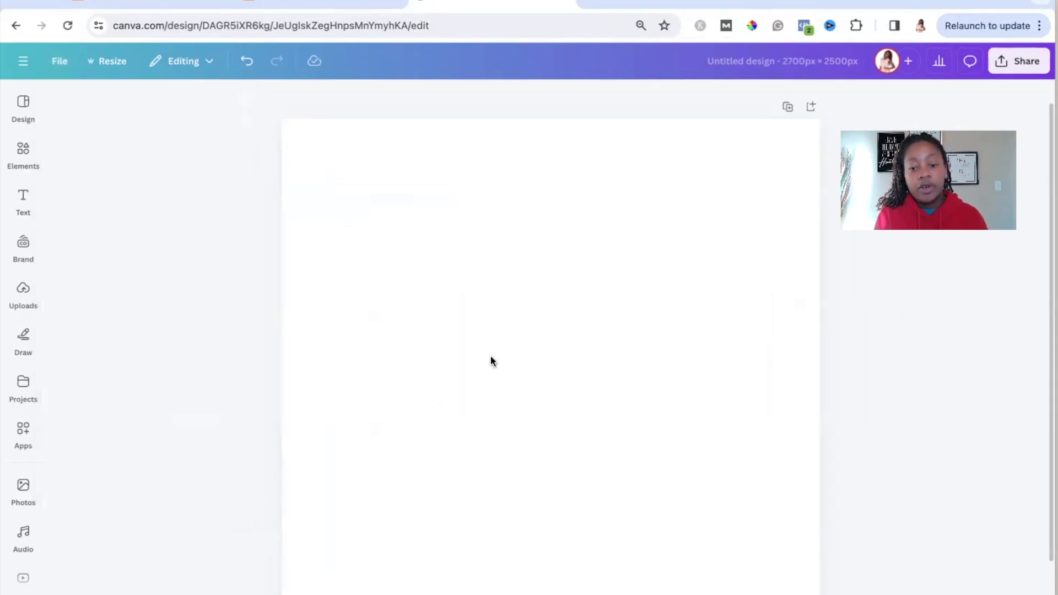
{"action": "left_click", "coordinate": [60, 63]}
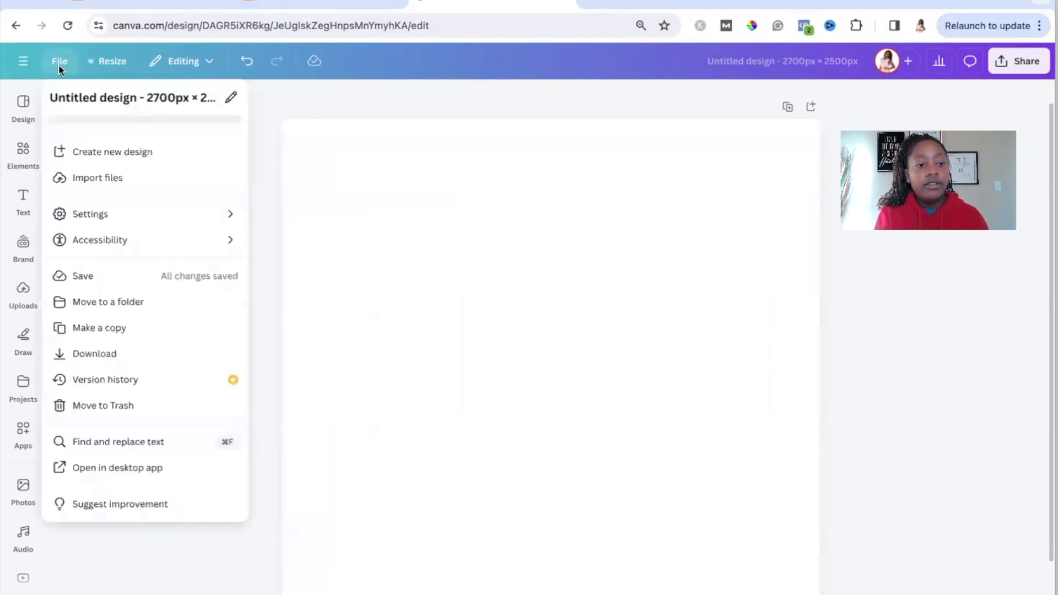
{"action": "left_click", "coordinate": [94, 215]}
{"action": "left_click", "coordinate": [322, 276]}
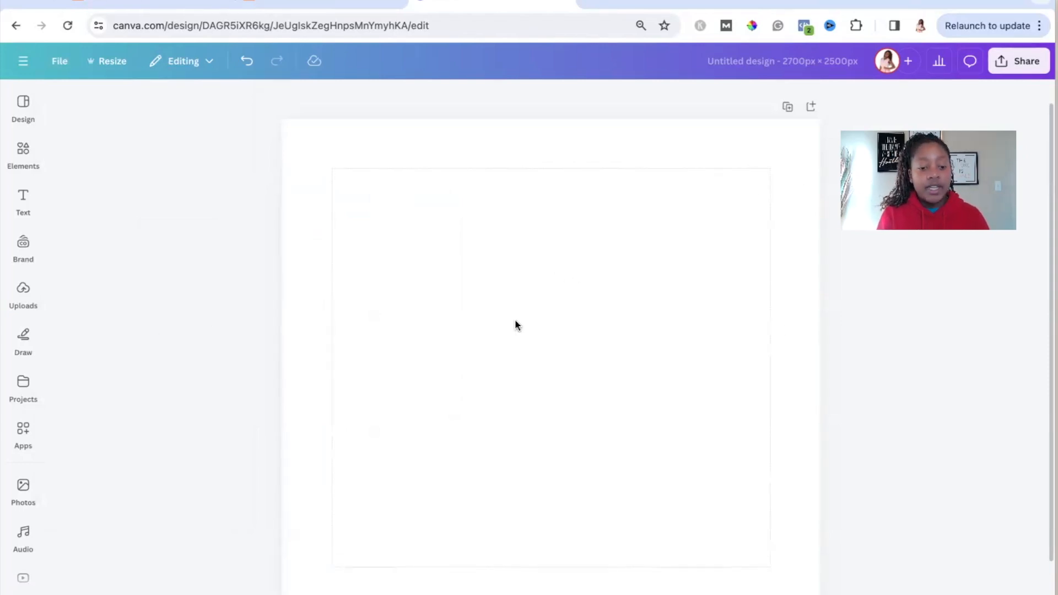
Step: Add a text box near the upper edge of the page and enlarge it to font size 188, spanning most of the width
{"action": "key", "text": "t"}
{"action": "left_click_drag", "start_coordinate": [652, 382], "coordinate": [792, 439]}
{"action": "left_click_drag", "start_coordinate": [448, 353], "coordinate": [380, 333]}
{"action": "key", "text": "Escape"}
{"action": "left_click_drag", "start_coordinate": [642, 355], "coordinate": [582, 176]}
{"action": "left_click_drag", "start_coordinate": [736, 212], "coordinate": [787, 218]}
{"action": "left_click", "coordinate": [884, 302]}
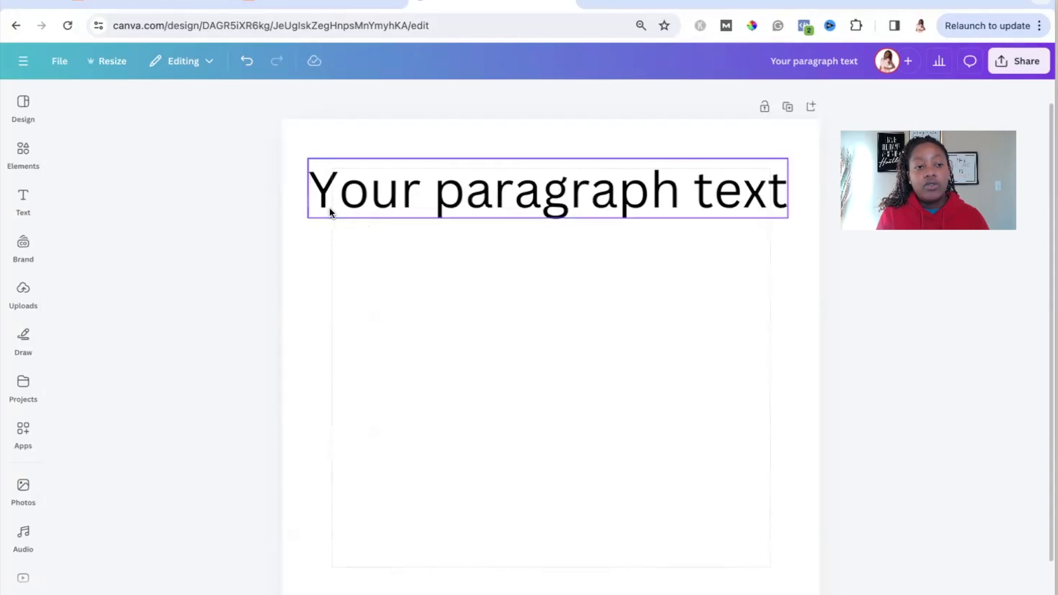
Step: Check the design's pixel dimensions and the formatting of the heading text
{"action": "left_click", "coordinate": [61, 62]}
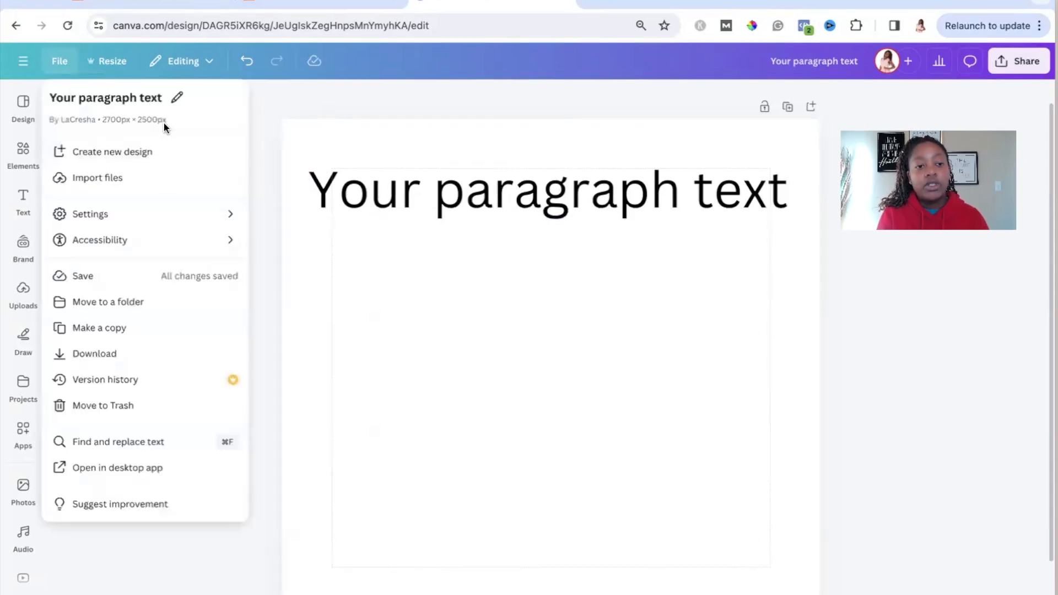
{"action": "left_click", "coordinate": [265, 129]}
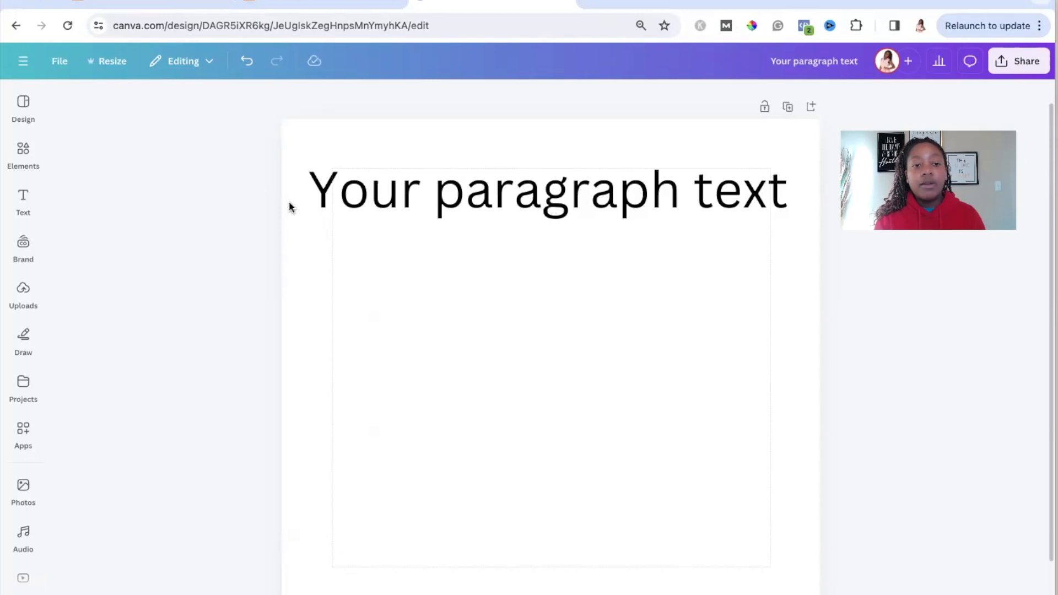
{"action": "left_click", "coordinate": [435, 207]}
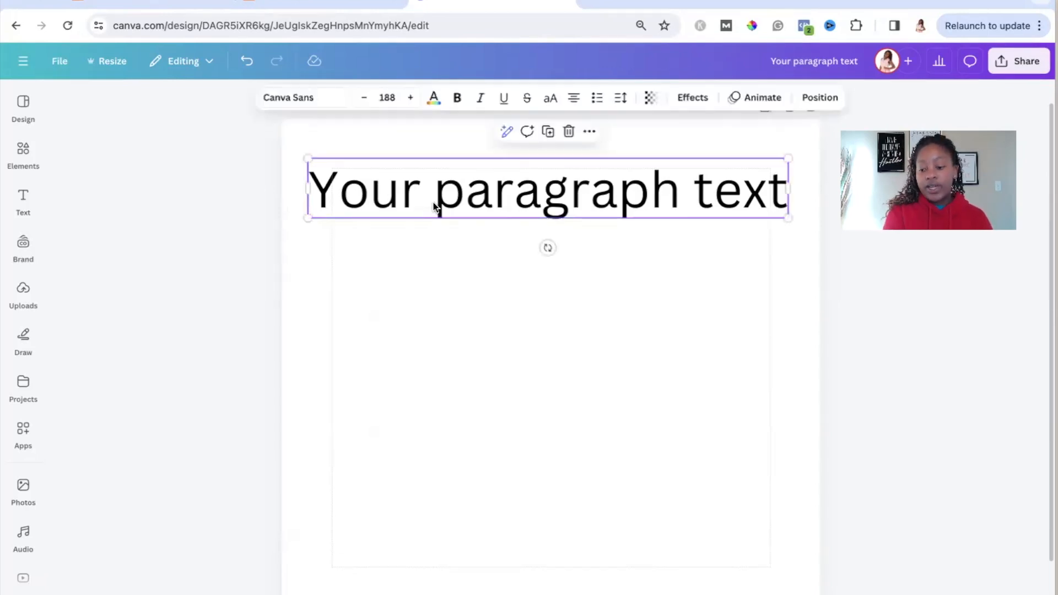
{"action": "left_click", "coordinate": [358, 338]}
Step: Browse the design templates for layout ideas
{"action": "left_click", "coordinate": [31, 121]}
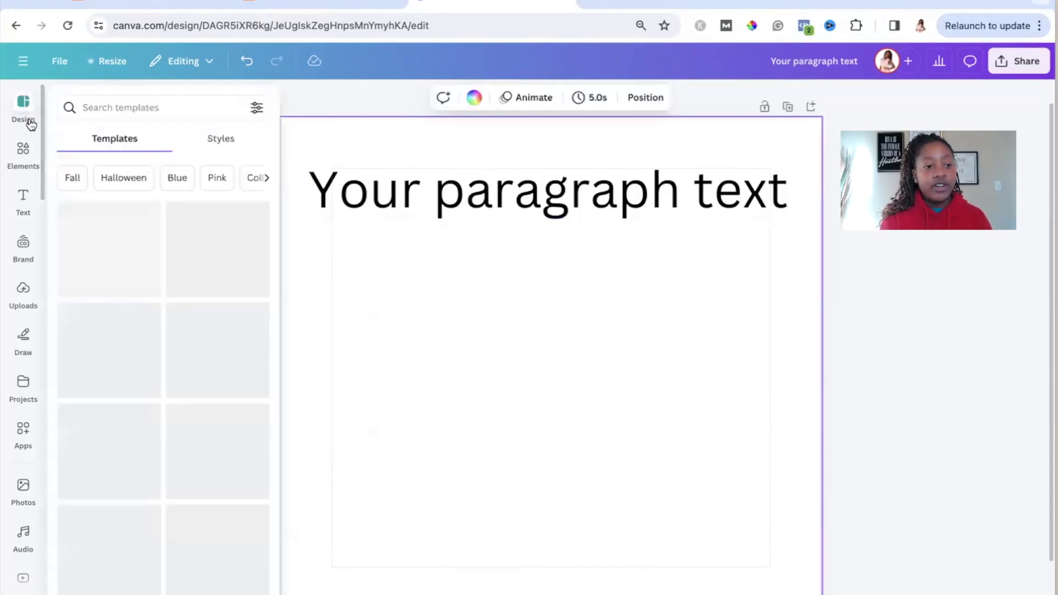
{"action": "scroll", "coordinate": [161, 306], "scroll_direction": "down", "scroll_amount": 2}
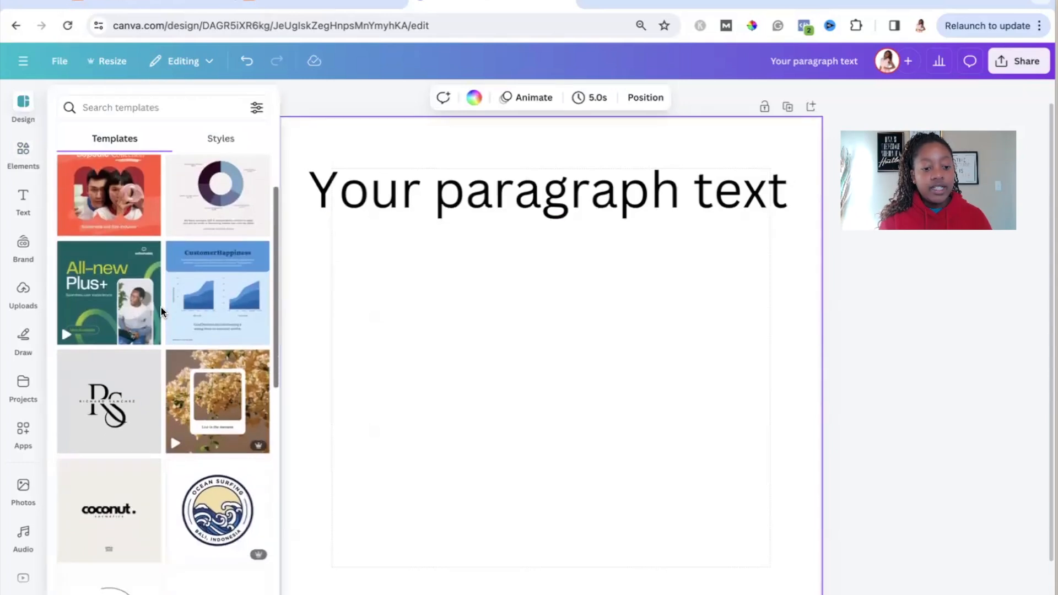
{"action": "scroll", "coordinate": [163, 330], "scroll_direction": "down", "scroll_amount": 8}
{"action": "scroll", "coordinate": [170, 375], "scroll_direction": "down", "scroll_amount": 7}
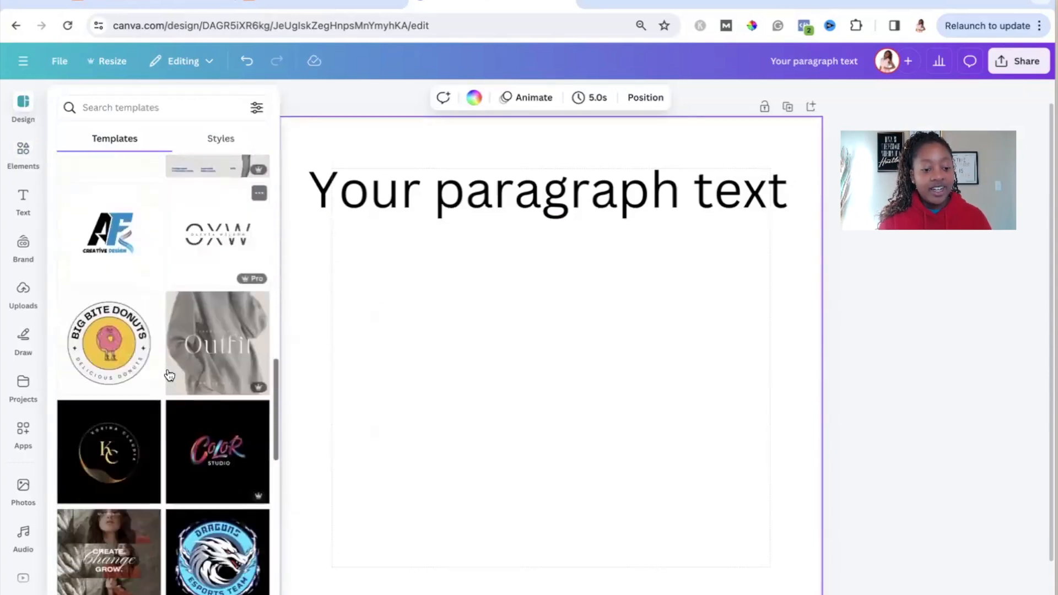
{"action": "scroll", "coordinate": [169, 376], "scroll_direction": "down", "scroll_amount": 8}
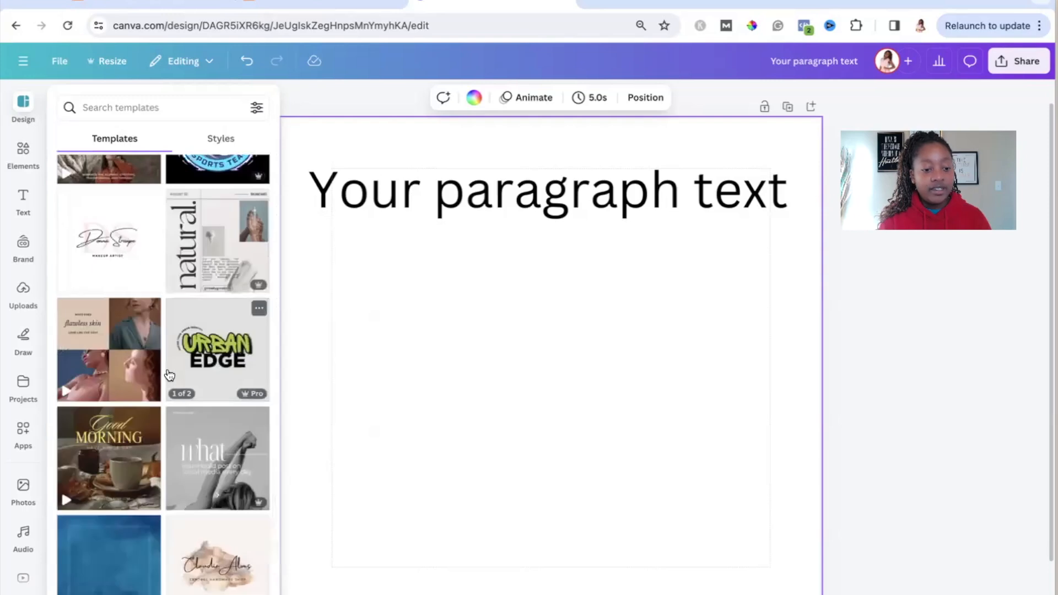
{"action": "scroll", "coordinate": [169, 375], "scroll_direction": "down", "scroll_amount": 6}
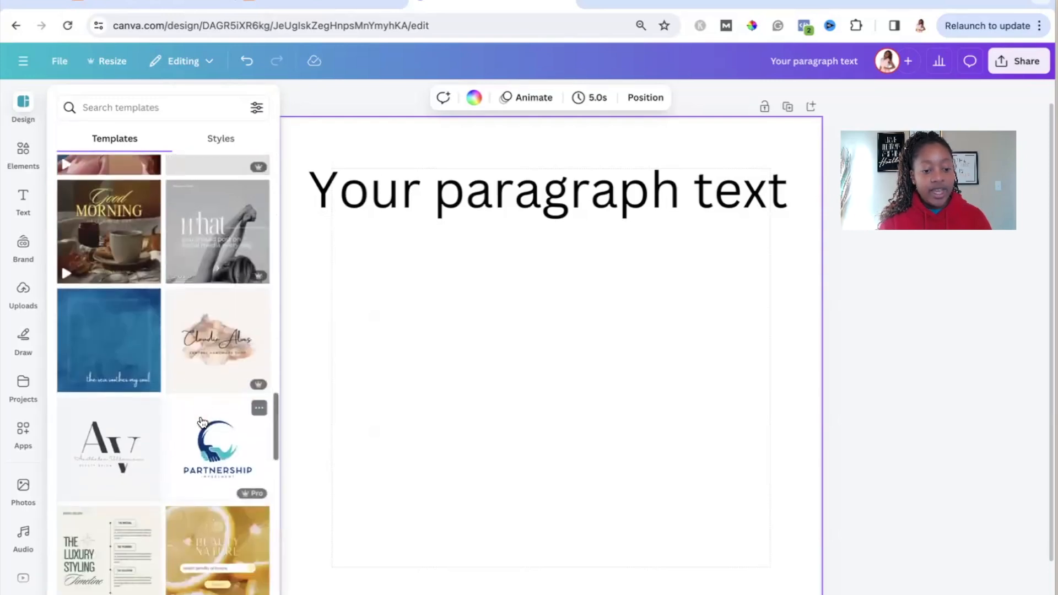
{"action": "scroll", "coordinate": [201, 420], "scroll_direction": "down", "scroll_amount": 4}
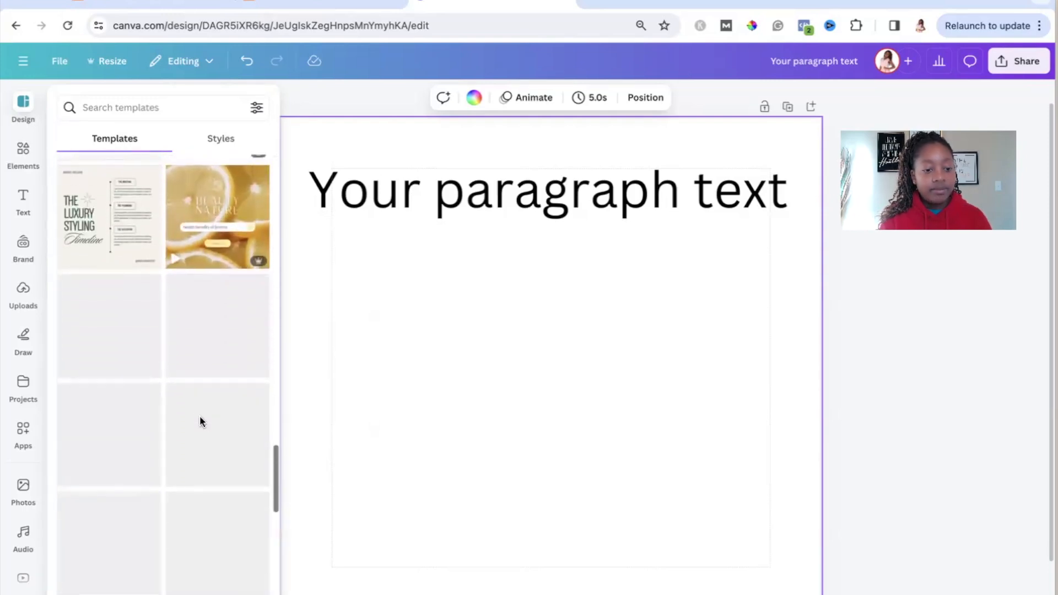
Step: Apply the iridescent glitter image from the Patterns backgrounds to the page
{"action": "left_click", "coordinate": [25, 488]}
{"action": "scroll", "coordinate": [27, 488], "scroll_direction": "down", "scroll_amount": 3}
{"action": "left_click", "coordinate": [29, 490]}
{"action": "left_click", "coordinate": [31, 490]}
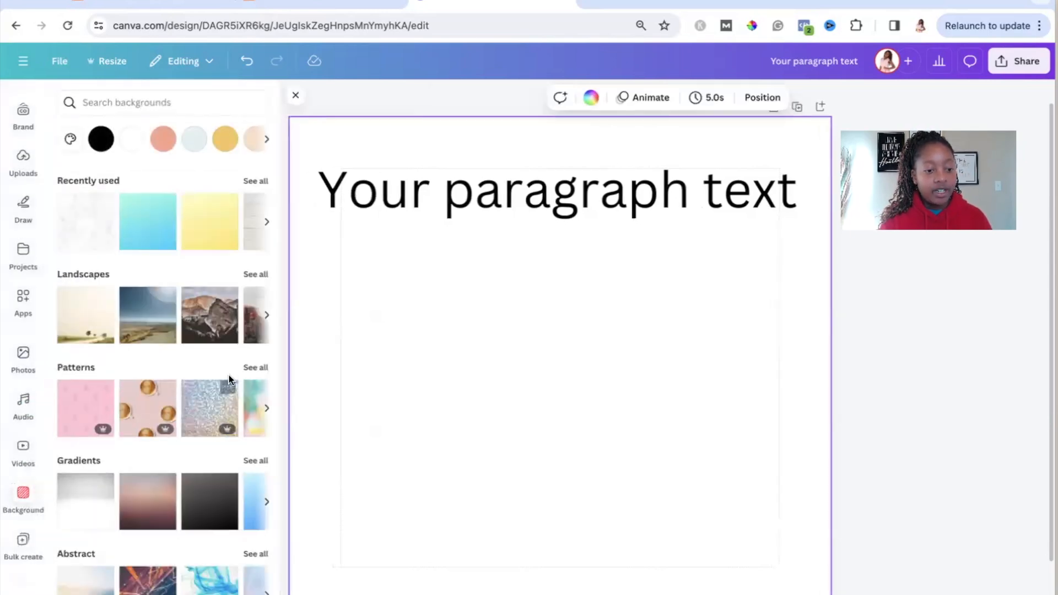
{"action": "left_click", "coordinate": [257, 369]}
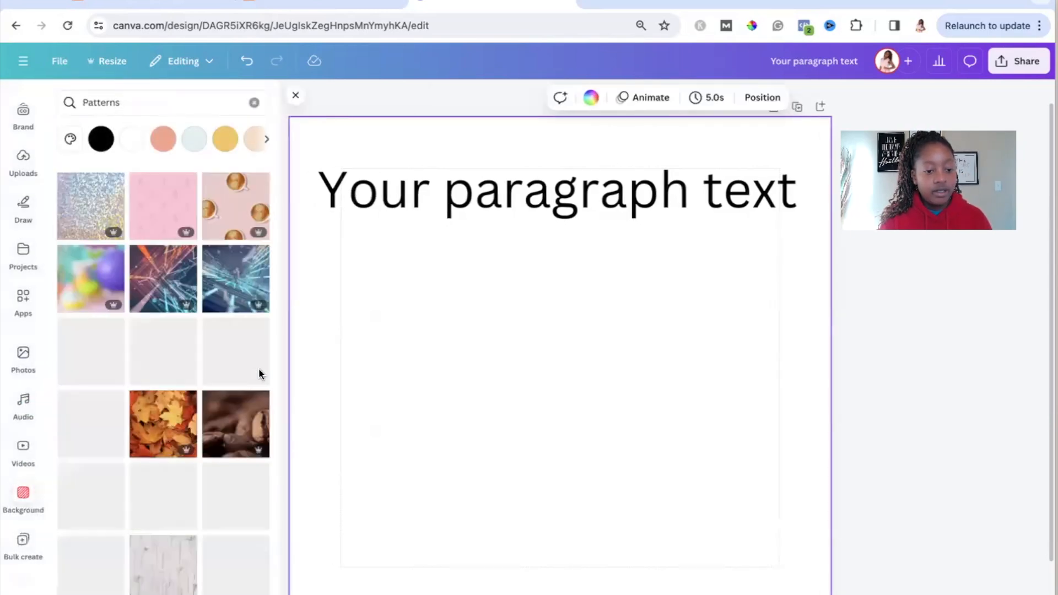
{"action": "left_click", "coordinate": [110, 223]}
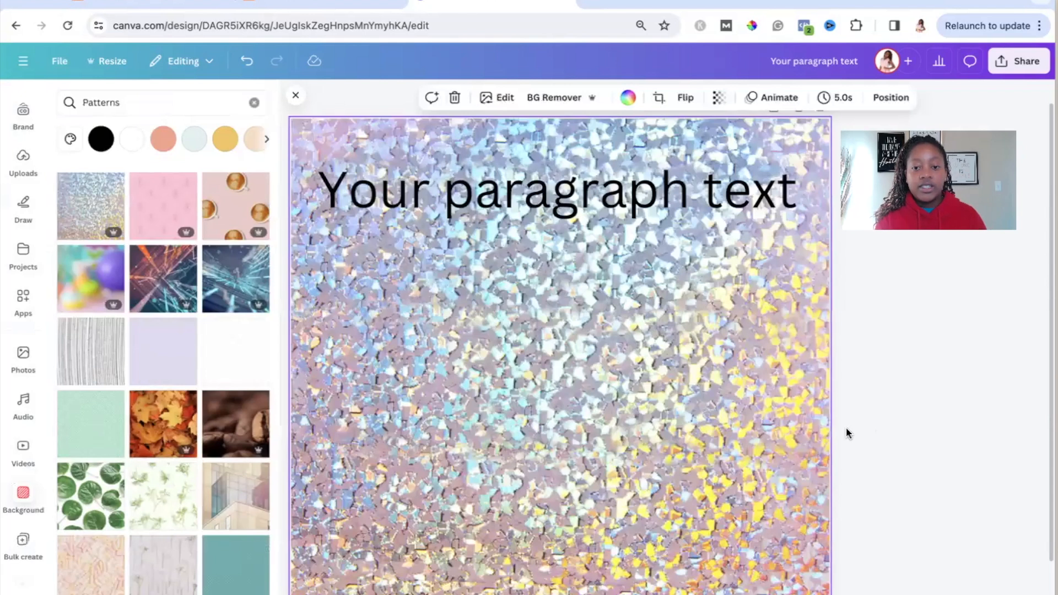
{"action": "left_click", "coordinate": [848, 434]}
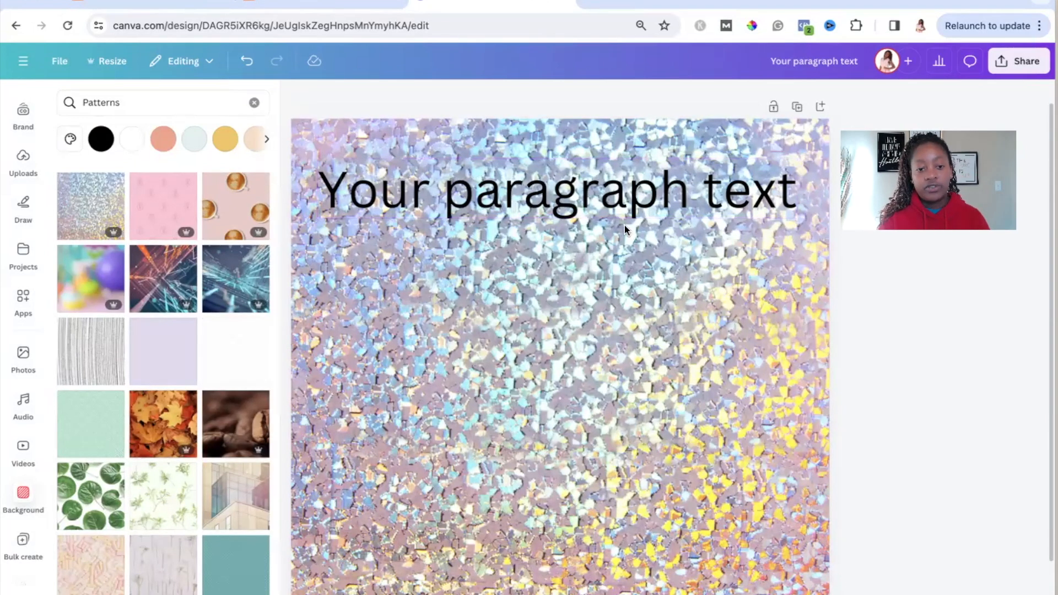
Step: Try a solid yellow page background in place of the glitter pattern and change it to pale pink
{"action": "left_click", "coordinate": [502, 251]}
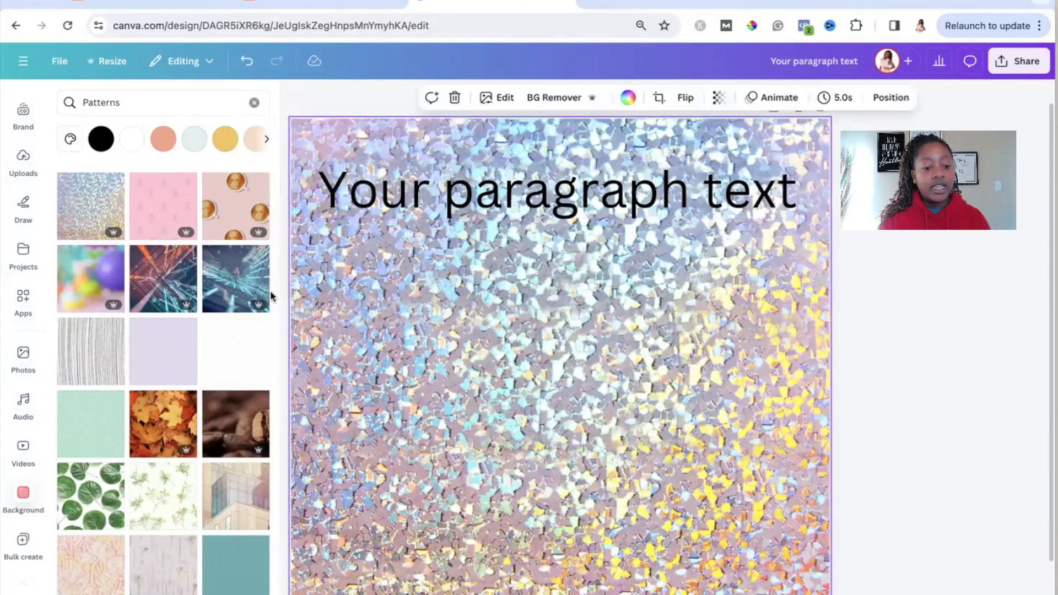
{"action": "left_click", "coordinate": [224, 149]}
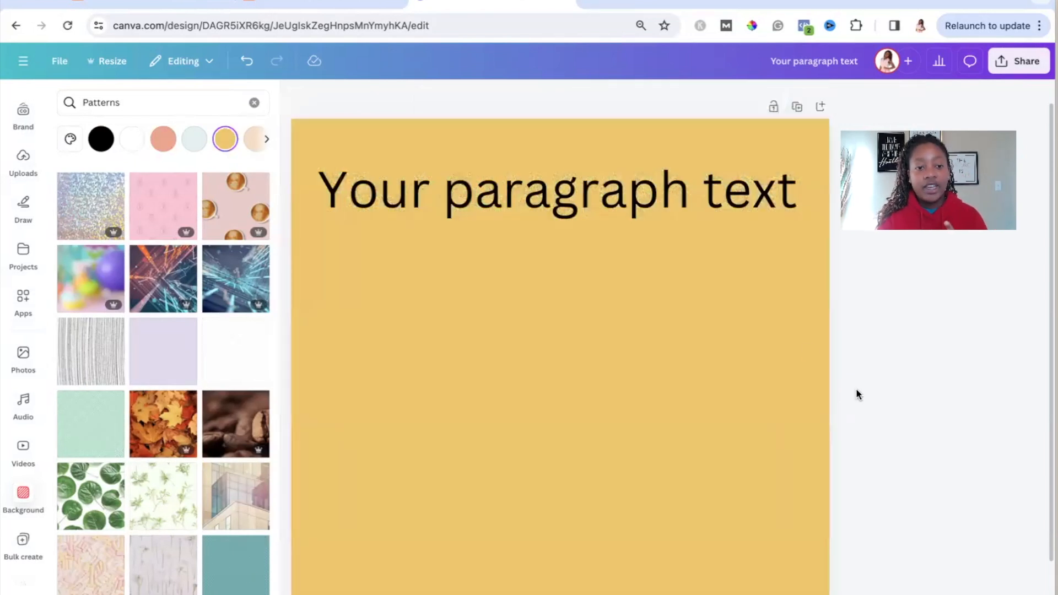
{"action": "left_click", "coordinate": [264, 141]}
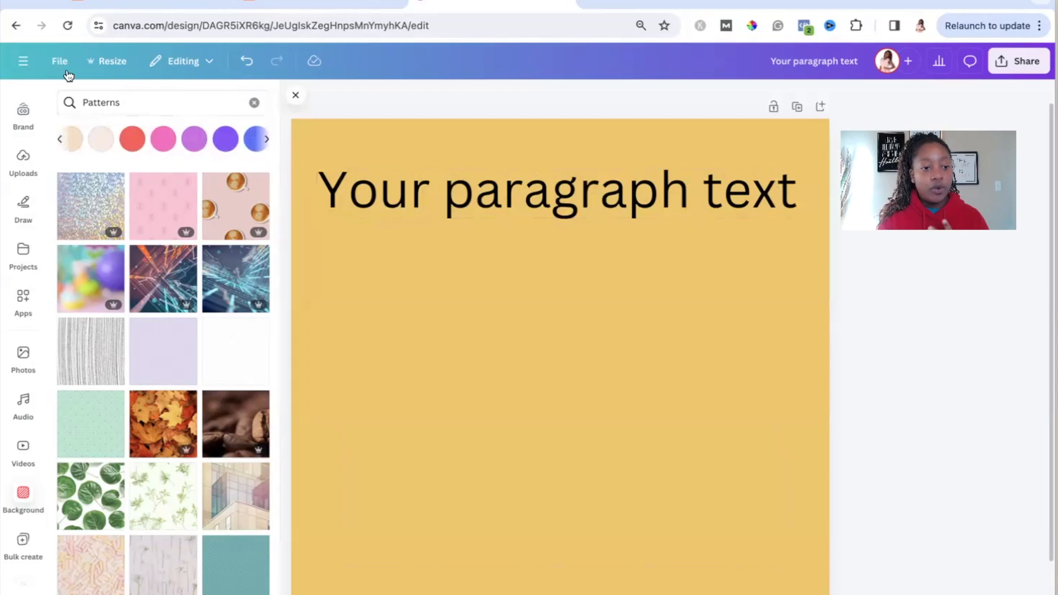
{"action": "left_click", "coordinate": [101, 138]}
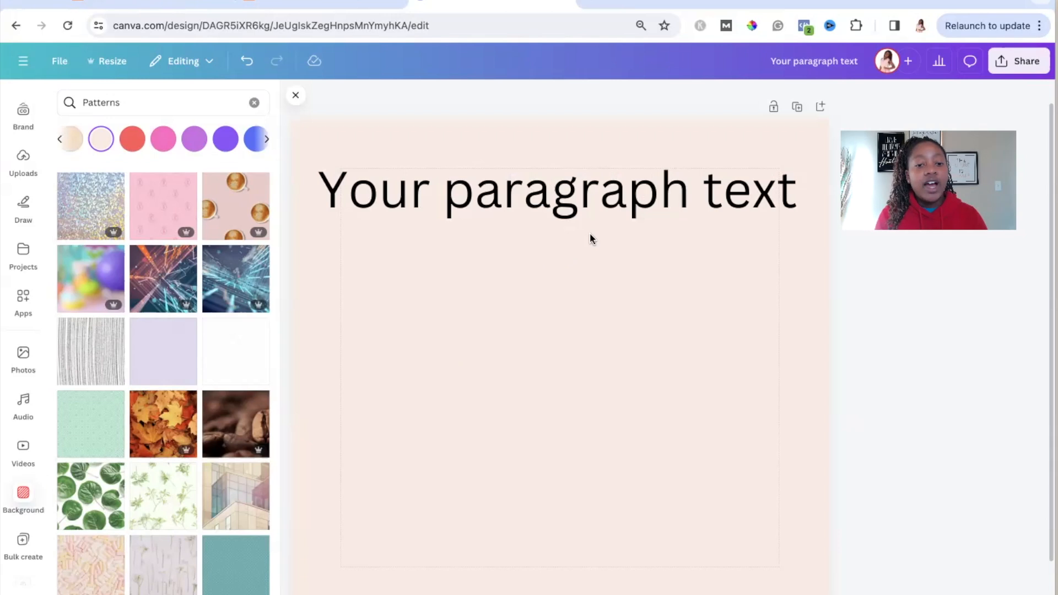
Step: Duplicate the heading, shrink the copy to font size 122 and center it directly beneath the heading
{"action": "left_click", "coordinate": [610, 198]}
{"action": "key", "text": "ctrl+d"}
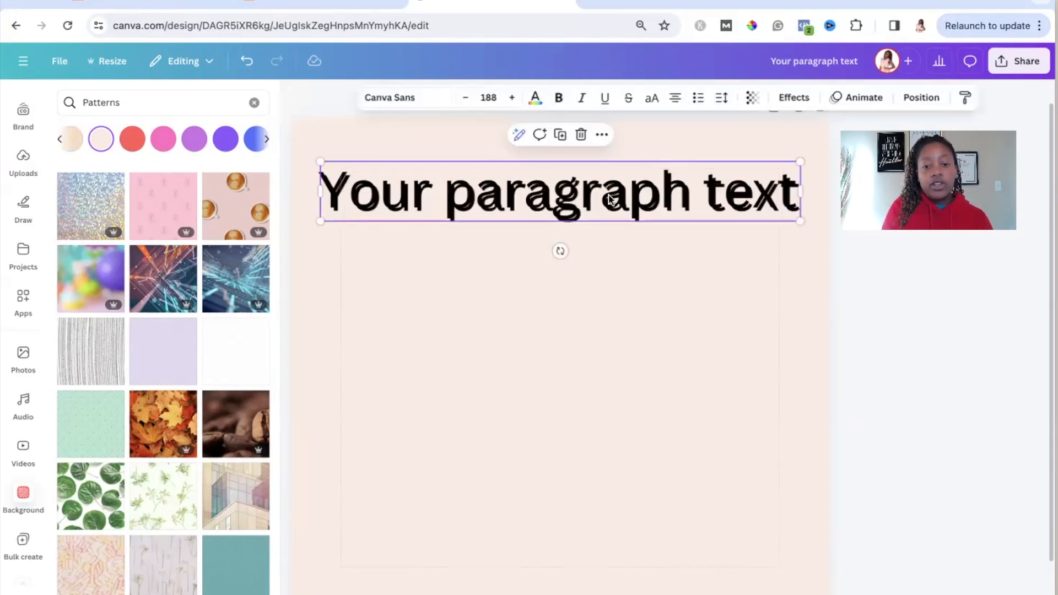
{"action": "left_click_drag", "start_coordinate": [793, 278], "coordinate": [632, 254]}
{"action": "left_click_drag", "start_coordinate": [531, 240], "coordinate": [619, 238]}
{"action": "left_click", "coordinate": [973, 323]}
Step: Duplicate the size 122 text line and stack three evenly spaced copies down the left side of the page
{"action": "left_click", "coordinate": [508, 243]}
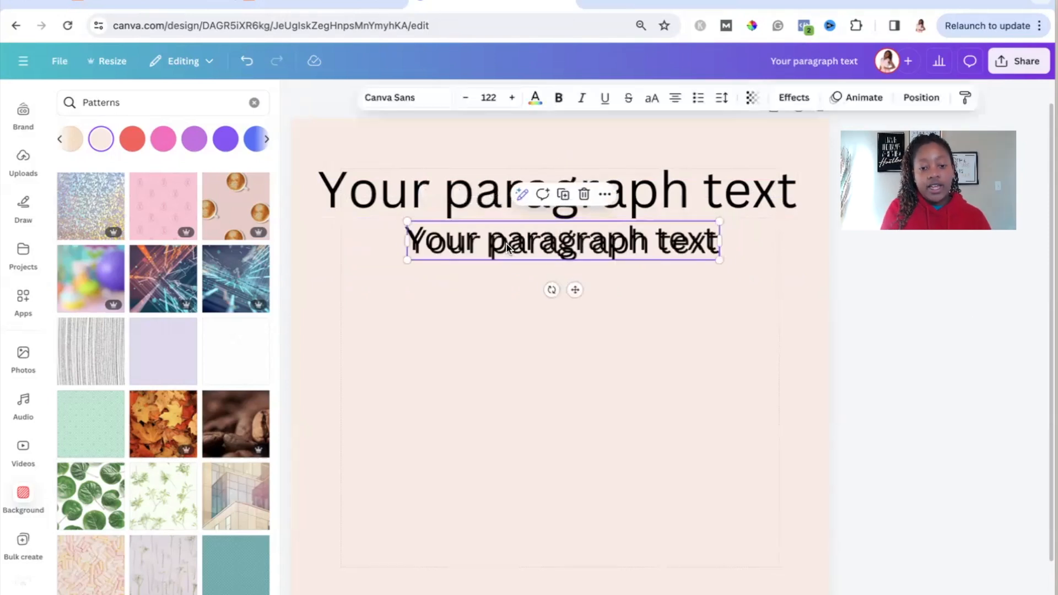
{"action": "left_click_drag", "start_coordinate": [551, 246], "coordinate": [450, 315]}
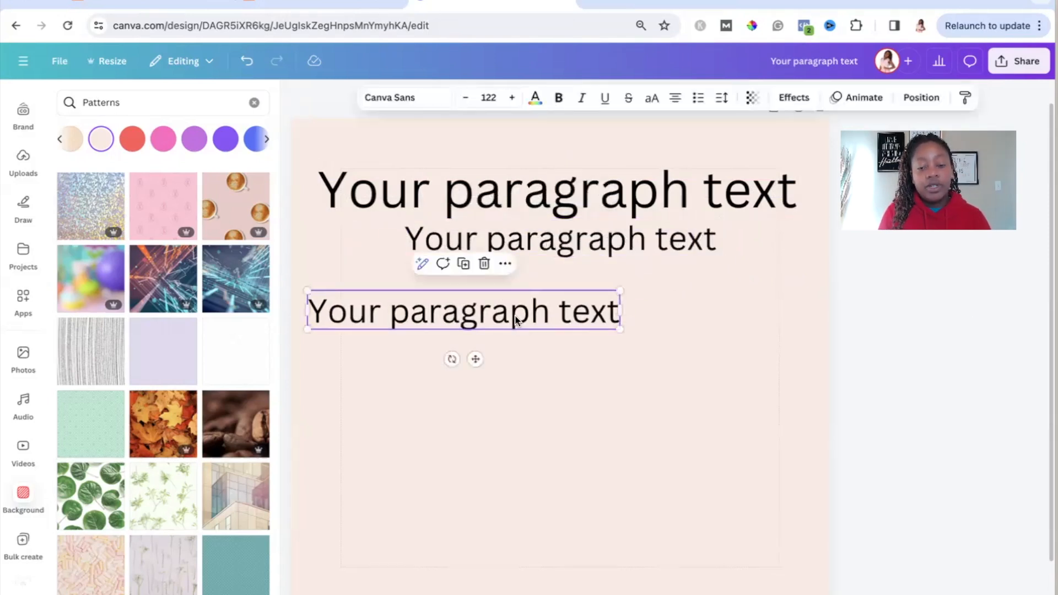
{"action": "left_click_drag", "start_coordinate": [564, 311], "coordinate": [566, 389]}
{"action": "key", "text": "super+d"}
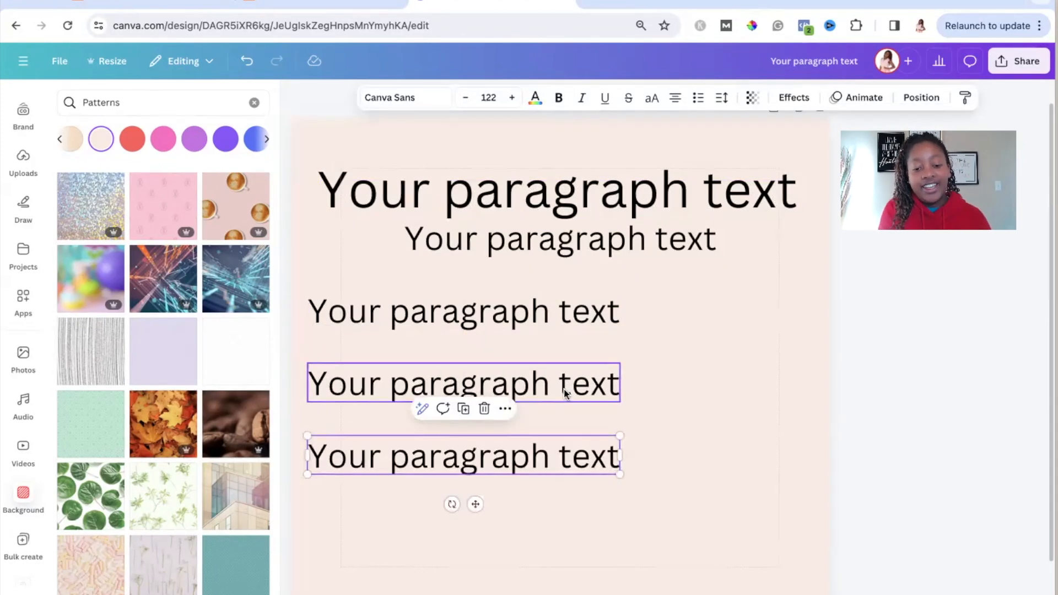
Step: Duplicate the lowest size 122 text line to add a fourth evenly spaced line down the page
{"action": "key", "text": "super+d"}
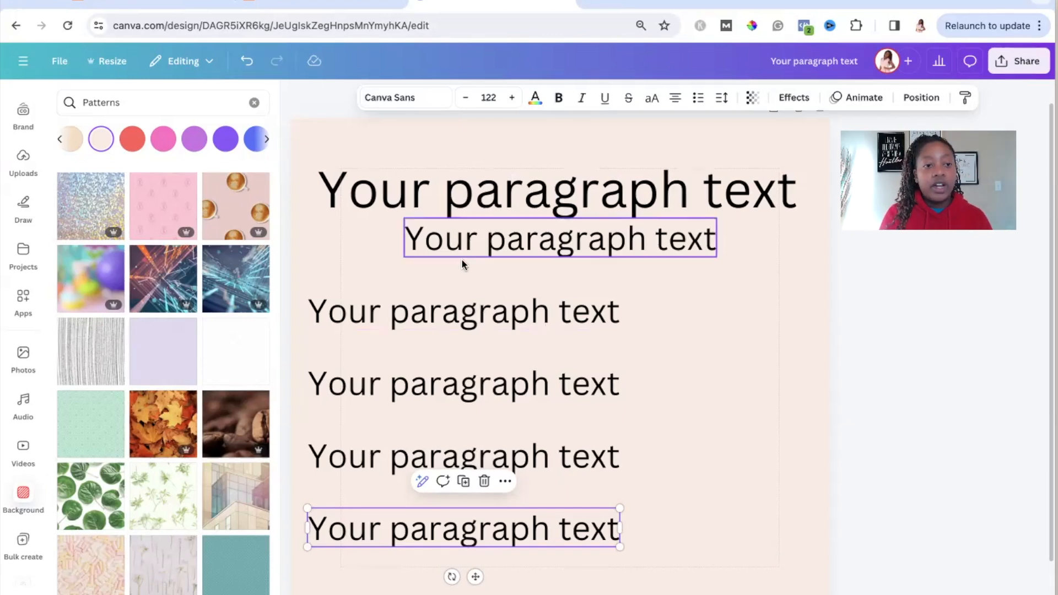
Step: Switch to the Etsy search results, open the Simple Monthly Budget listing and examine how its gallery images are laid out
{"action": "left_click", "coordinate": [348, 7]}
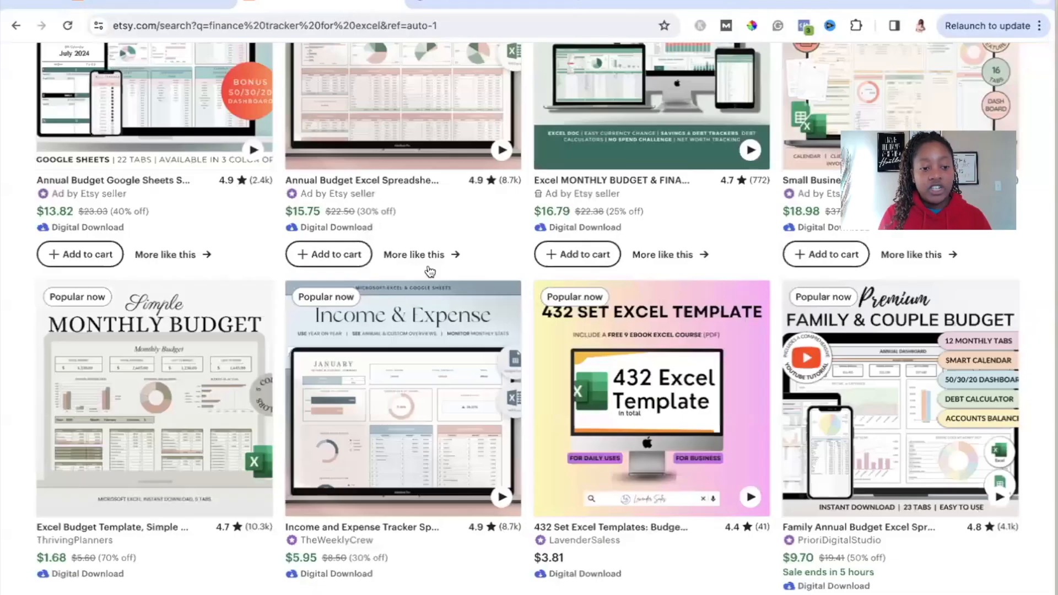
{"action": "left_click", "coordinate": [169, 398]}
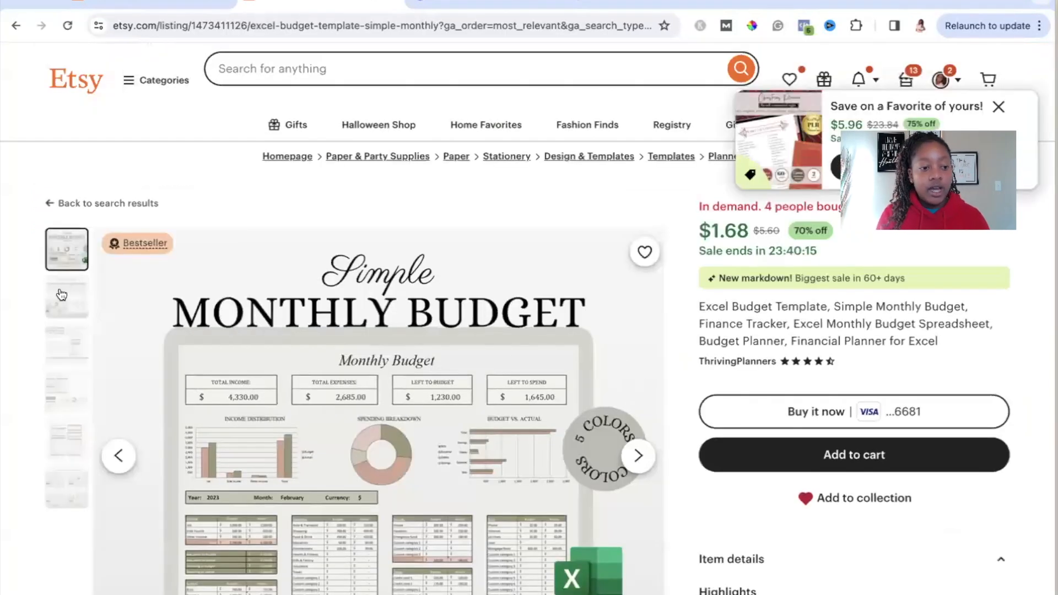
{"action": "left_click", "coordinate": [66, 296]}
{"action": "scroll", "coordinate": [364, 347], "scroll_direction": "down", "scroll_amount": 2}
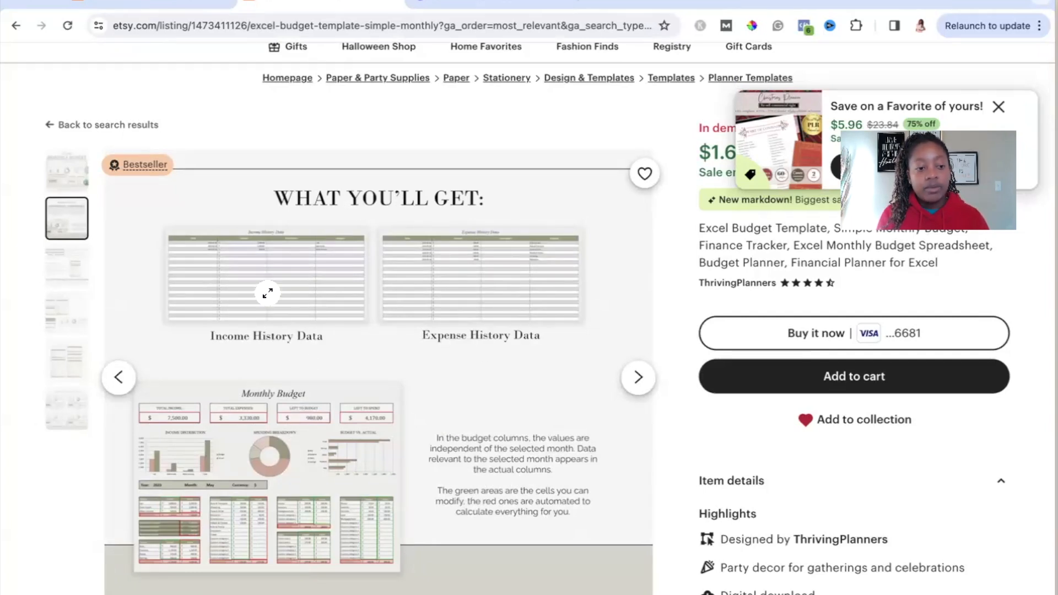
{"action": "left_click", "coordinate": [76, 282]}
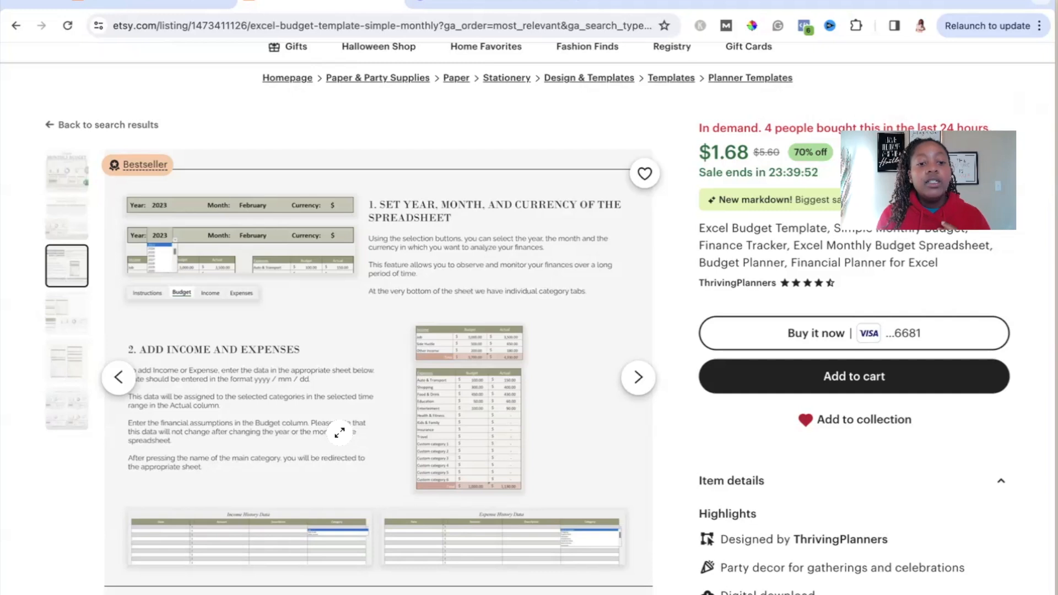
{"action": "left_click", "coordinate": [67, 411]}
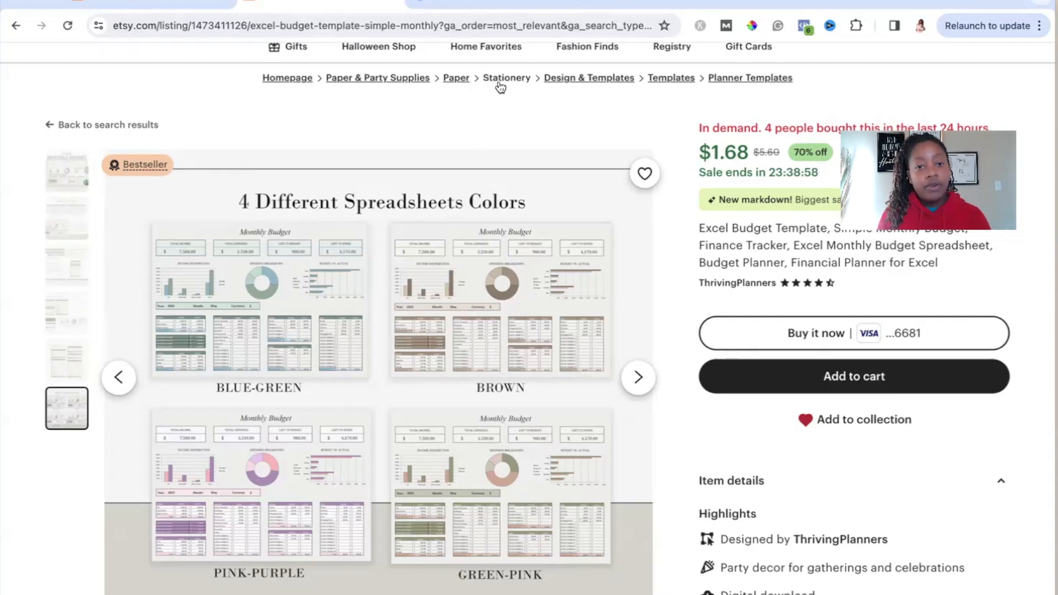
Step: Switch back to the Canva design and make the large heading bold
{"action": "left_click", "coordinate": [505, 6]}
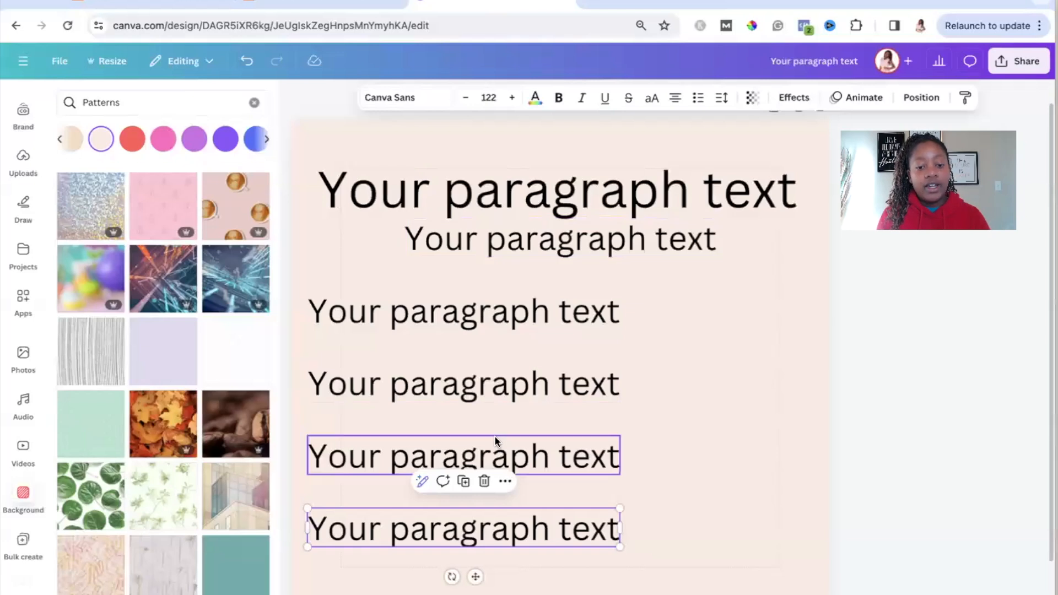
{"action": "left_click", "coordinate": [504, 312]}
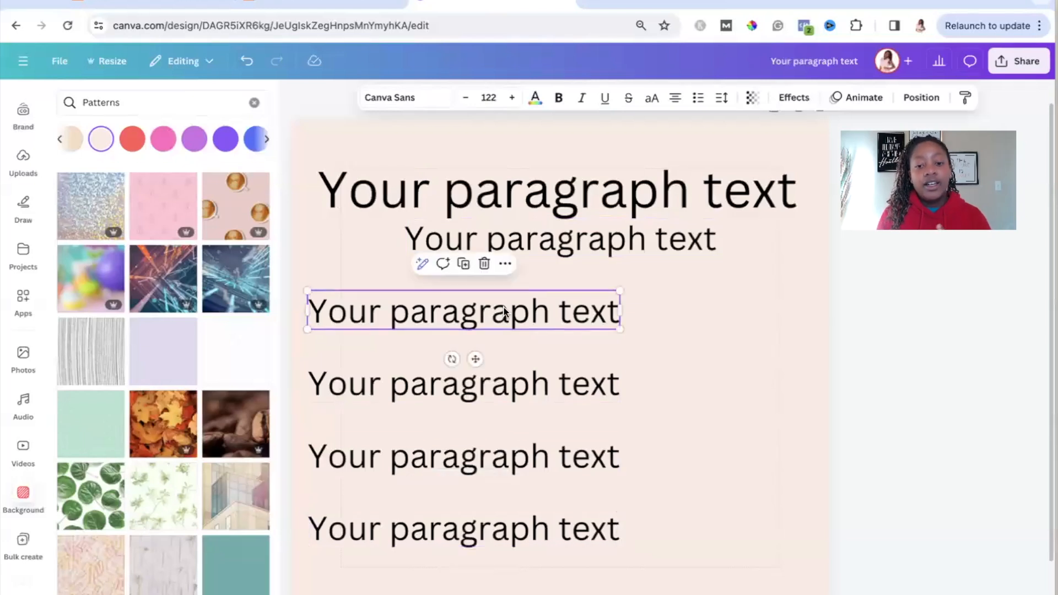
{"action": "left_click", "coordinate": [562, 207]}
{"action": "key", "text": "ctrl+b"}
Step: Try bold formatting on the subheading and on each of the four text lines below it
{"action": "left_click", "coordinate": [544, 230]}
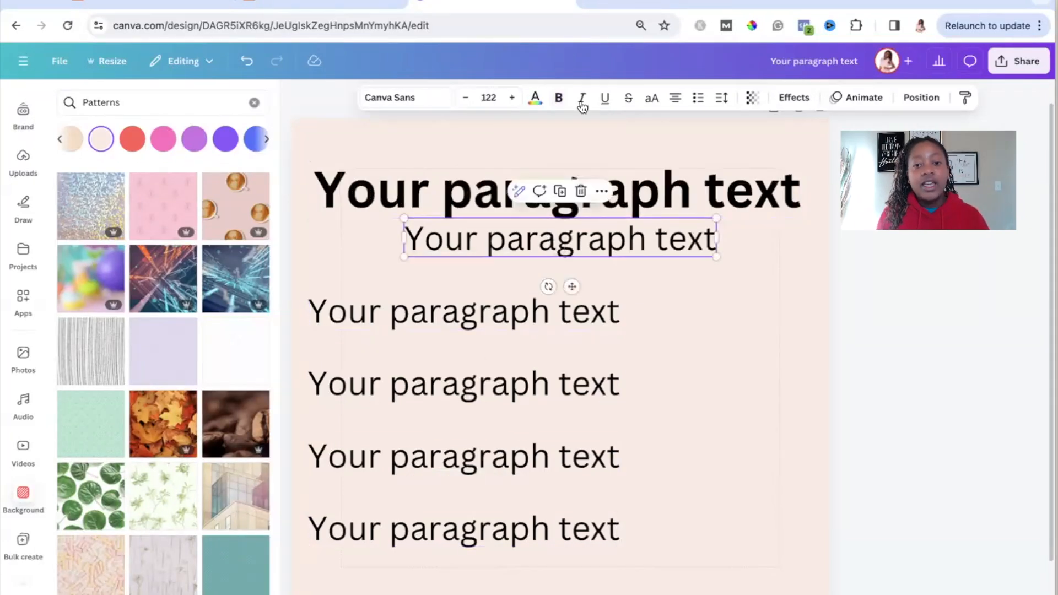
{"action": "left_click", "coordinate": [559, 97]}
{"action": "left_click", "coordinate": [424, 325]}
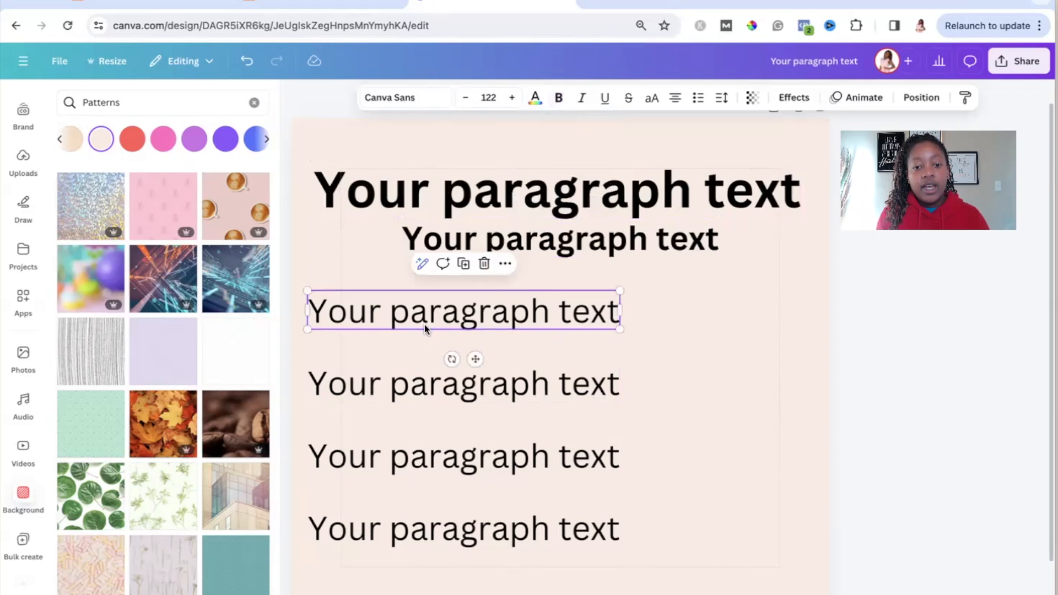
{"action": "left_click", "coordinate": [560, 97]}
{"action": "left_click", "coordinate": [583, 395]}
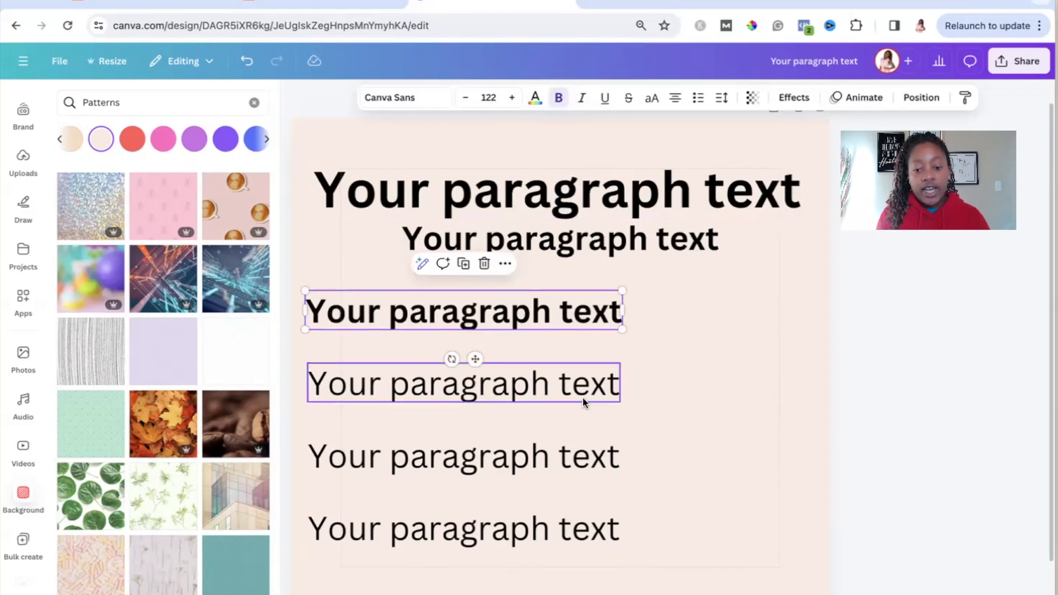
{"action": "left_click", "coordinate": [559, 98]}
{"action": "left_click", "coordinate": [540, 456]}
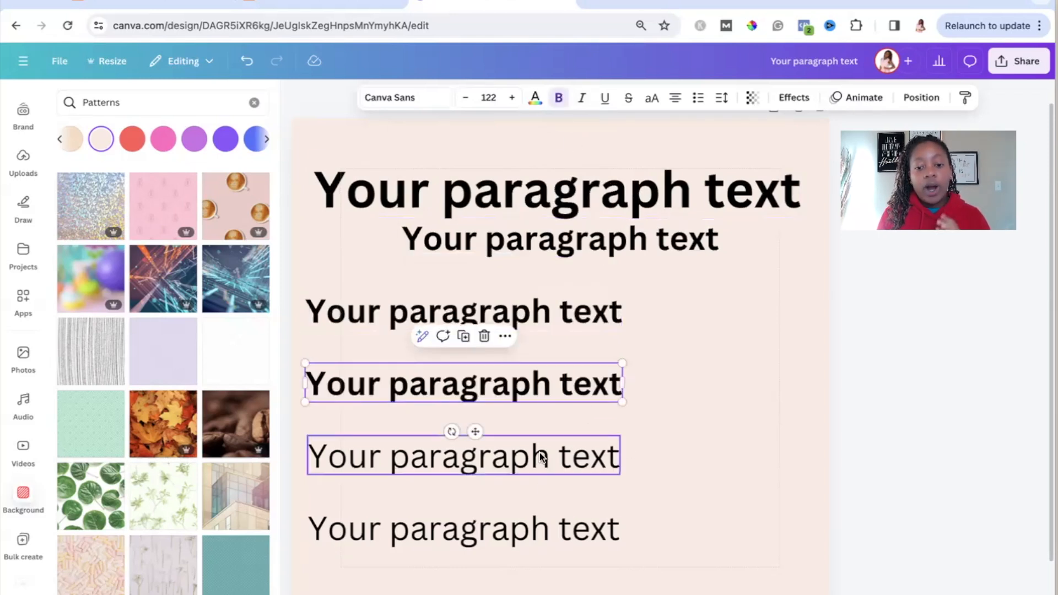
{"action": "left_click", "coordinate": [558, 98]}
{"action": "left_click", "coordinate": [528, 514]}
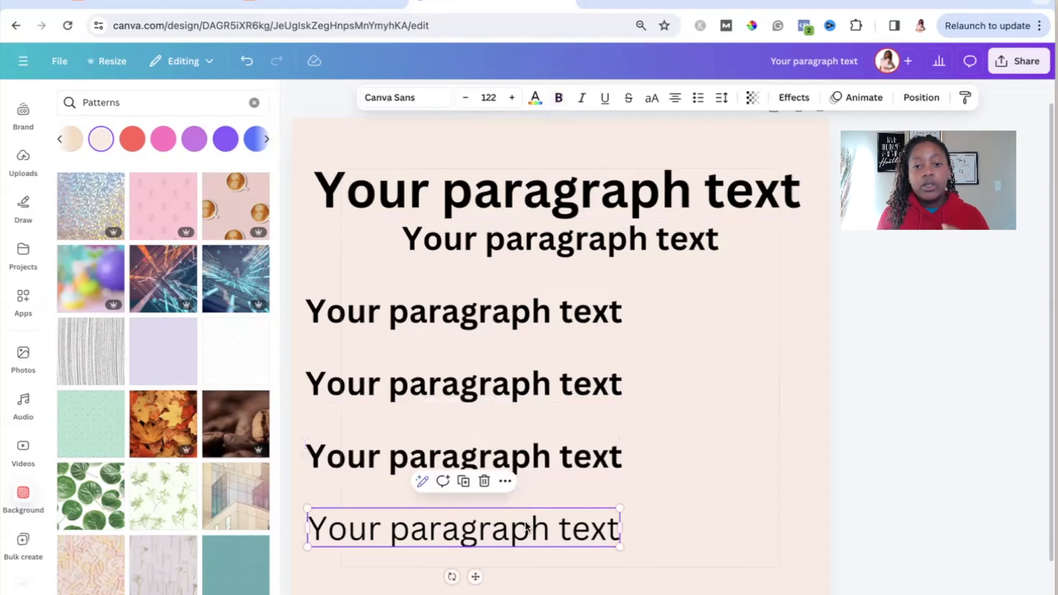
{"action": "left_click", "coordinate": [558, 97]}
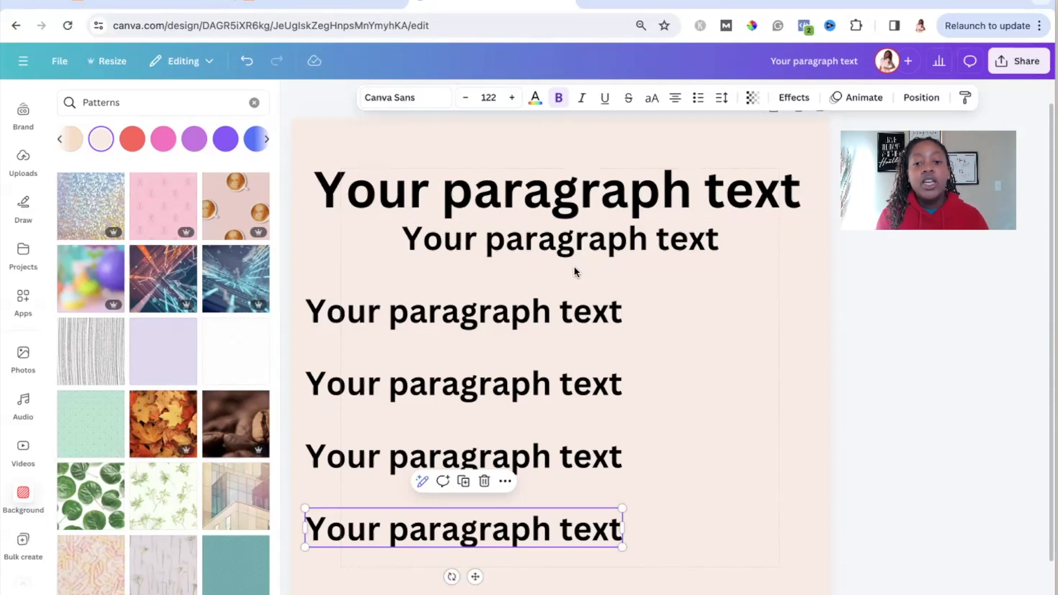
Step: Undo the bold formatting on the subheading and the four text lines, keeping the heading bold
{"action": "left_click", "coordinate": [246, 61]}
{"action": "left_click", "coordinate": [246, 62]}
{"action": "left_click", "coordinate": [246, 62]}
{"action": "left_click", "coordinate": [247, 62]}
{"action": "left_click", "coordinate": [246, 62]}
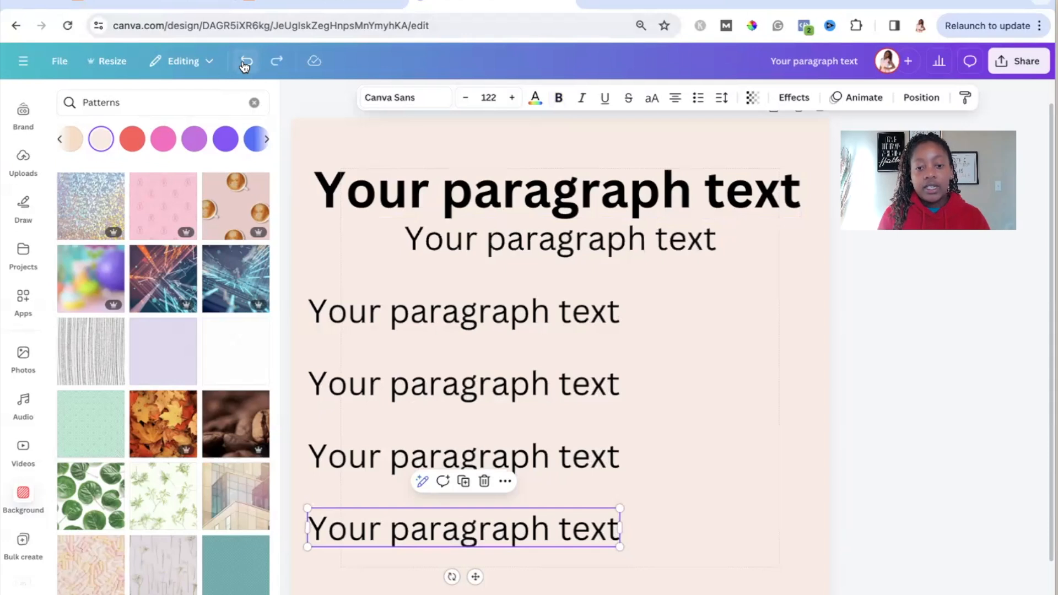
Step: Delete the four stacked text lines together, leaving only the heading and subheading
{"action": "left_click_drag", "start_coordinate": [723, 552], "coordinate": [598, 307]}
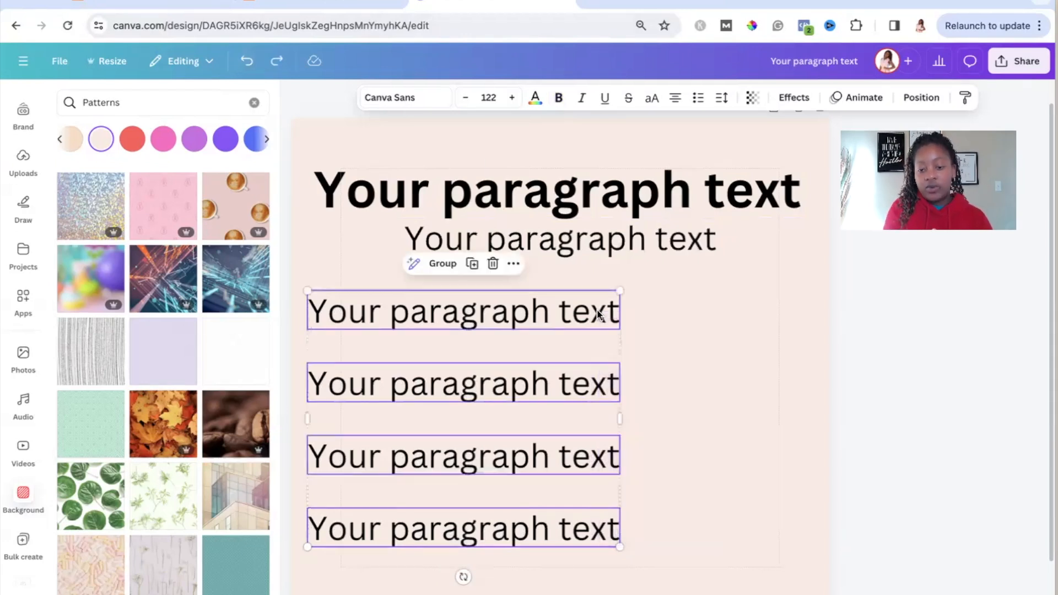
{"action": "key", "text": "Delete"}
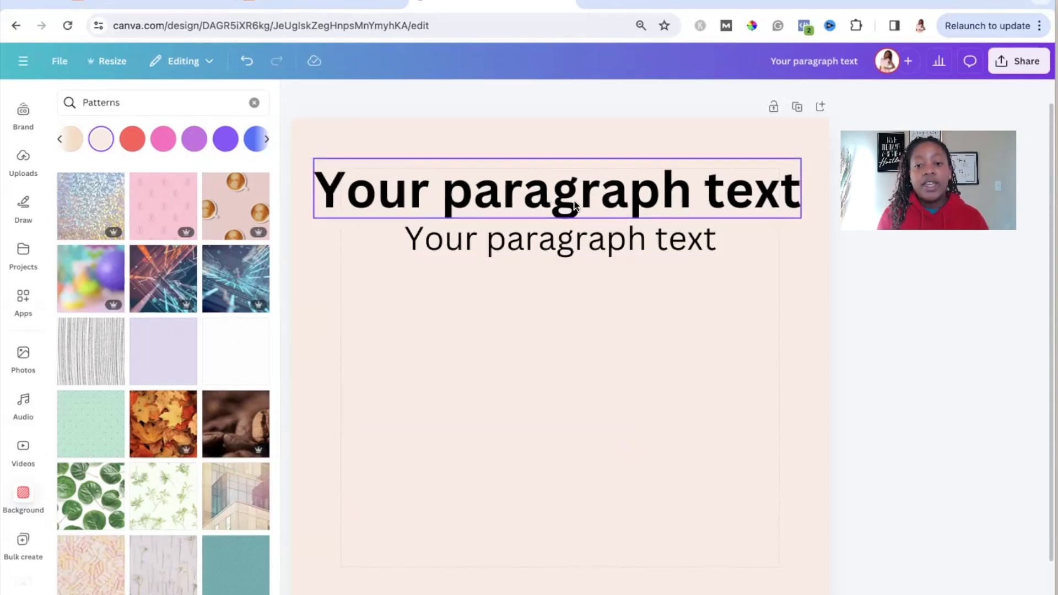
{"action": "left_click", "coordinate": [559, 253]}
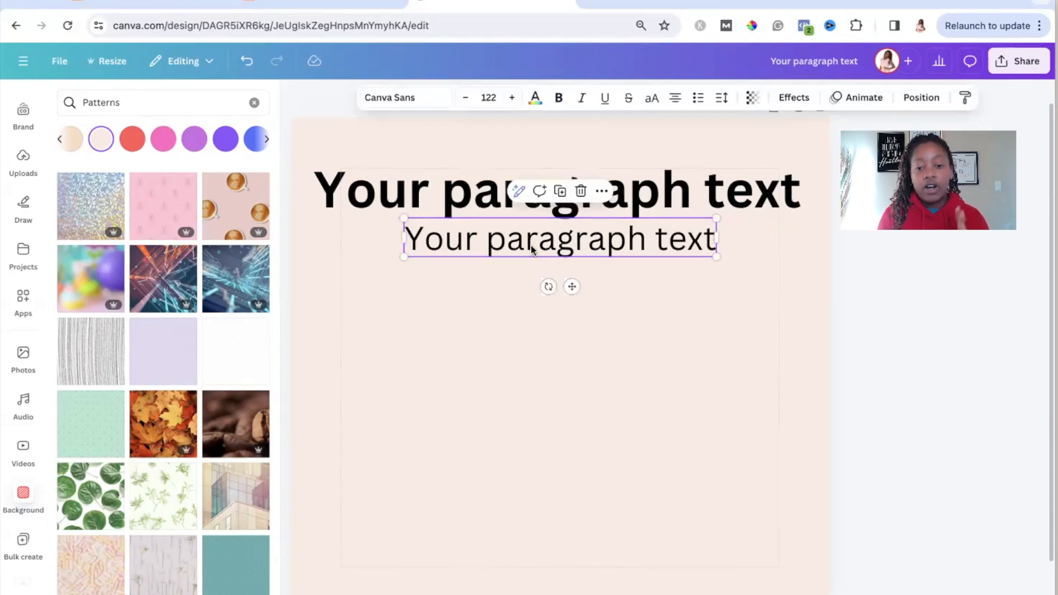
{"action": "left_click", "coordinate": [700, 195]}
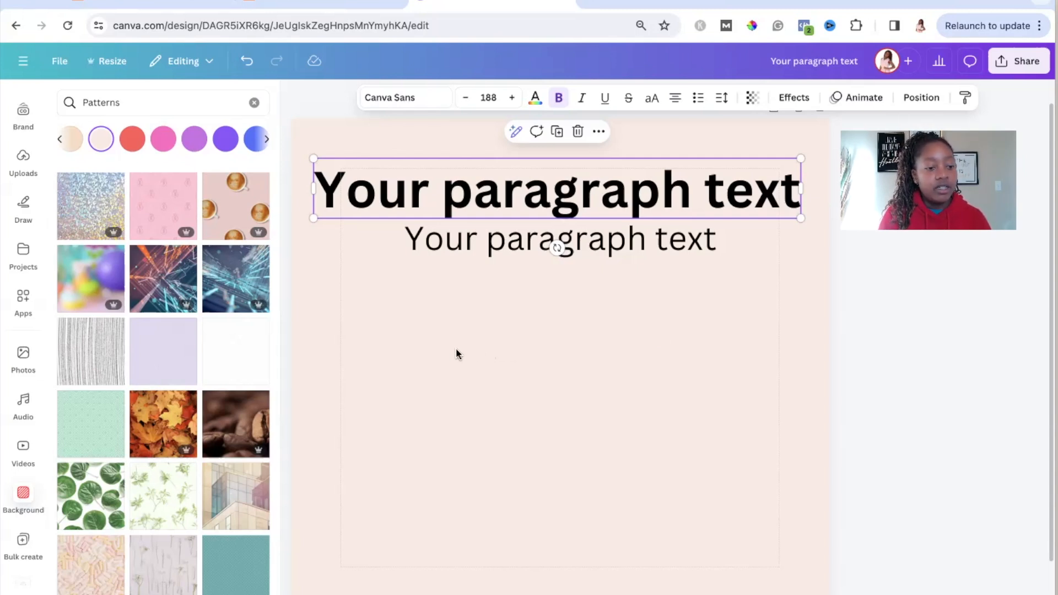
Step: Add the Quarter Stats page image to the design, enlarge it and center it beneath the subheading
{"action": "scroll", "coordinate": [34, 261], "scroll_direction": "up", "scroll_amount": 3}
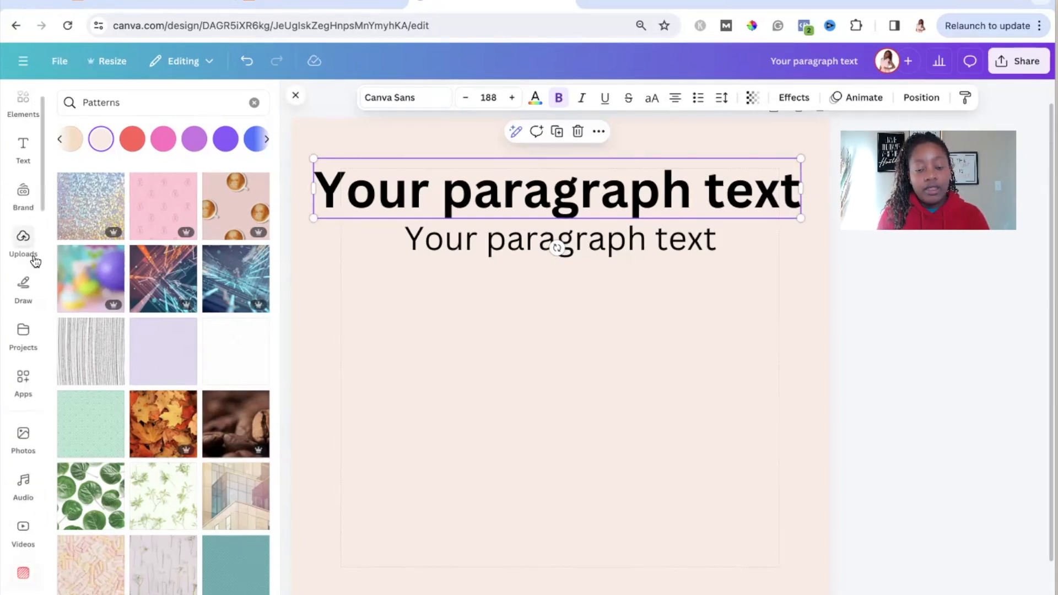
{"action": "scroll", "coordinate": [35, 261], "scroll_direction": "up", "scroll_amount": 1}
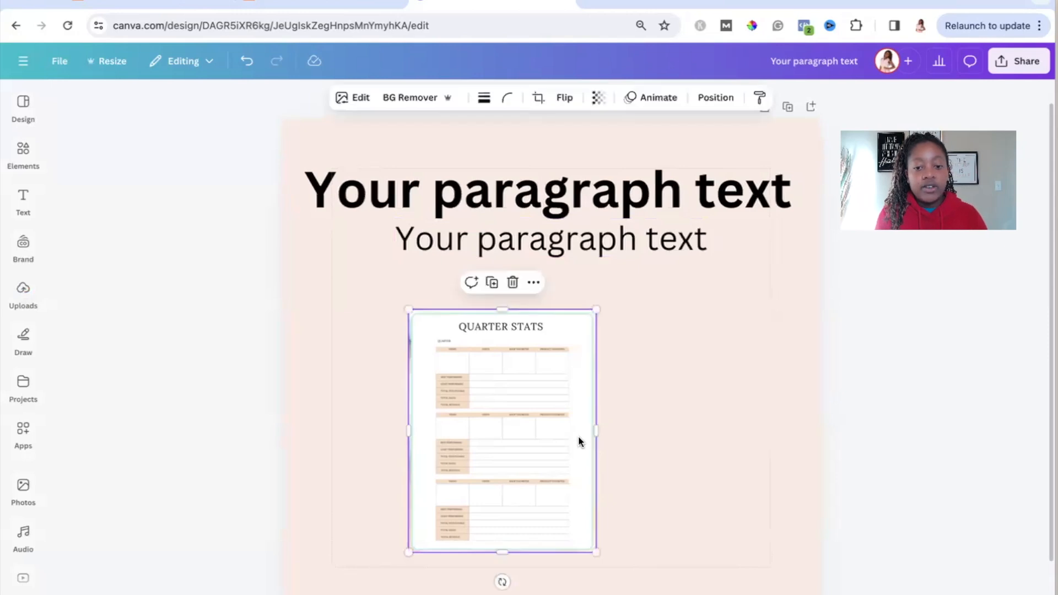
{"action": "left_click_drag", "start_coordinate": [654, 546], "coordinate": [710, 585]}
{"action": "left_click_drag", "start_coordinate": [466, 303], "coordinate": [438, 281]}
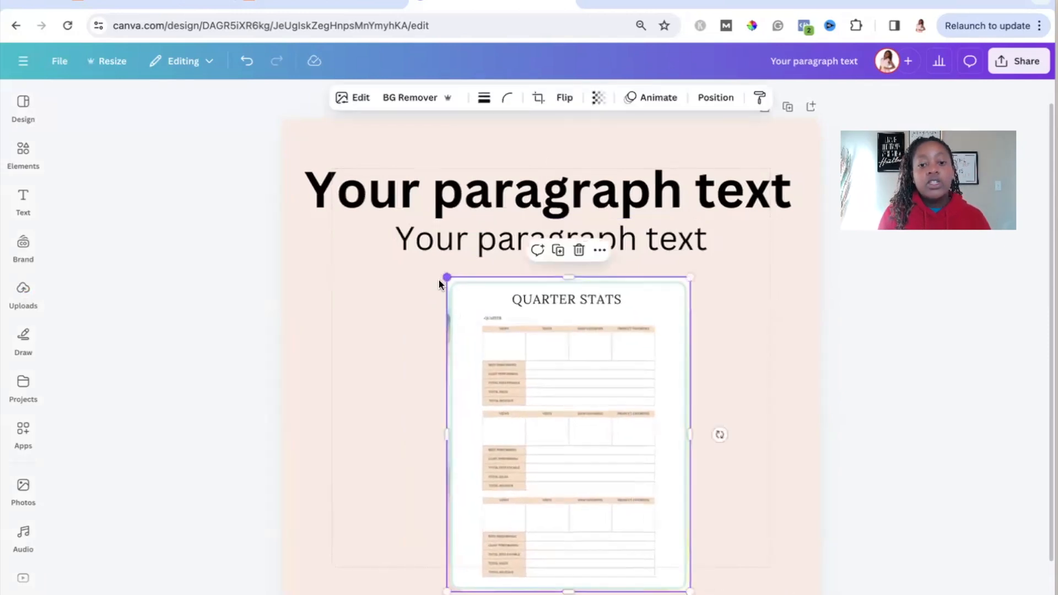
{"action": "left_click", "coordinate": [253, 335]}
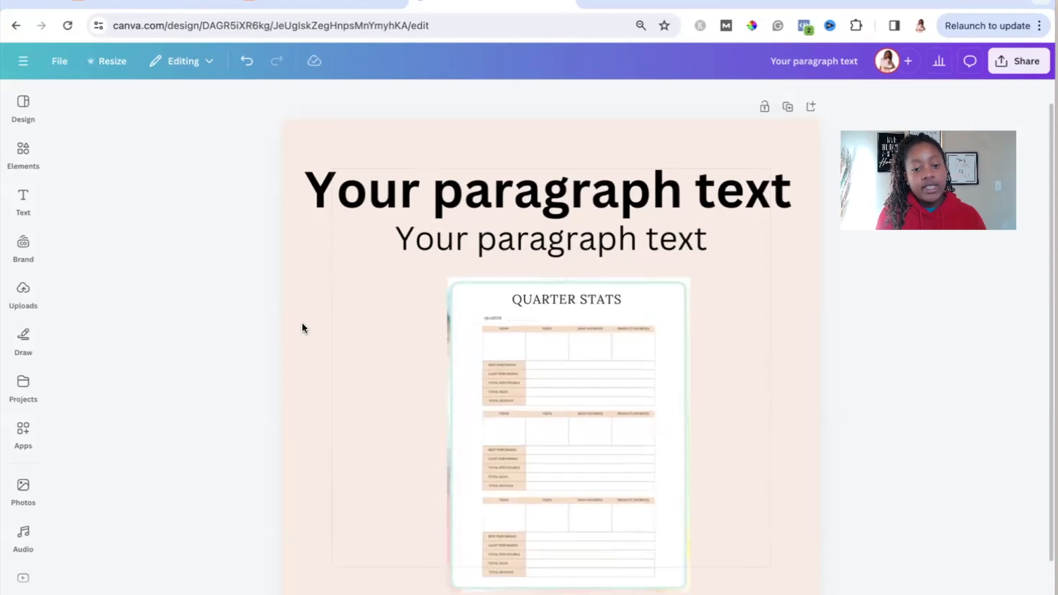
{"action": "left_click_drag", "start_coordinate": [654, 404], "coordinate": [636, 403]}
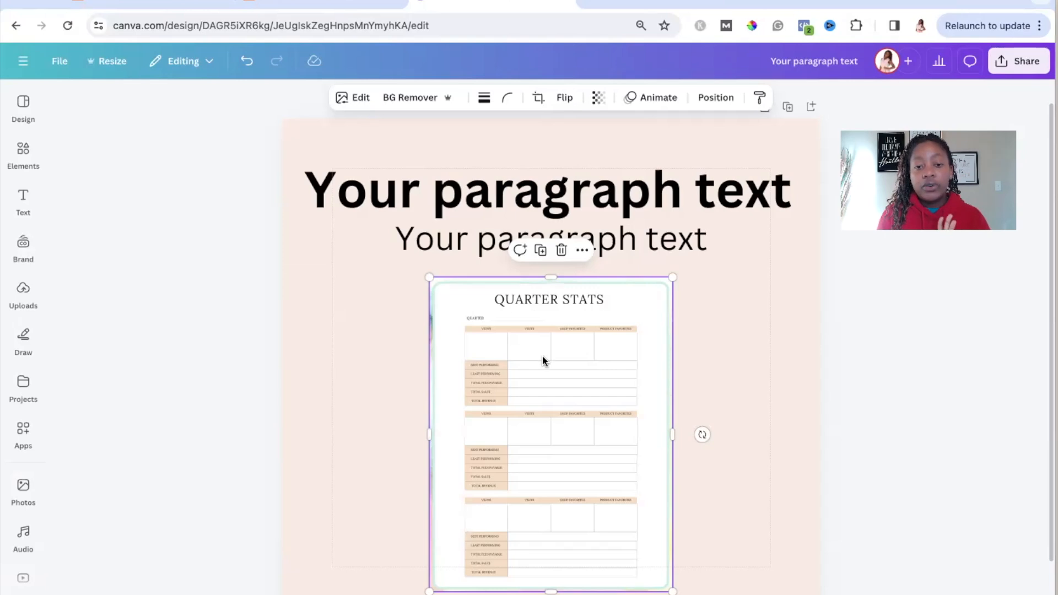
Step: Apply a Glow shadow effect to the Quarter Stats image
{"action": "left_click", "coordinate": [355, 102]}
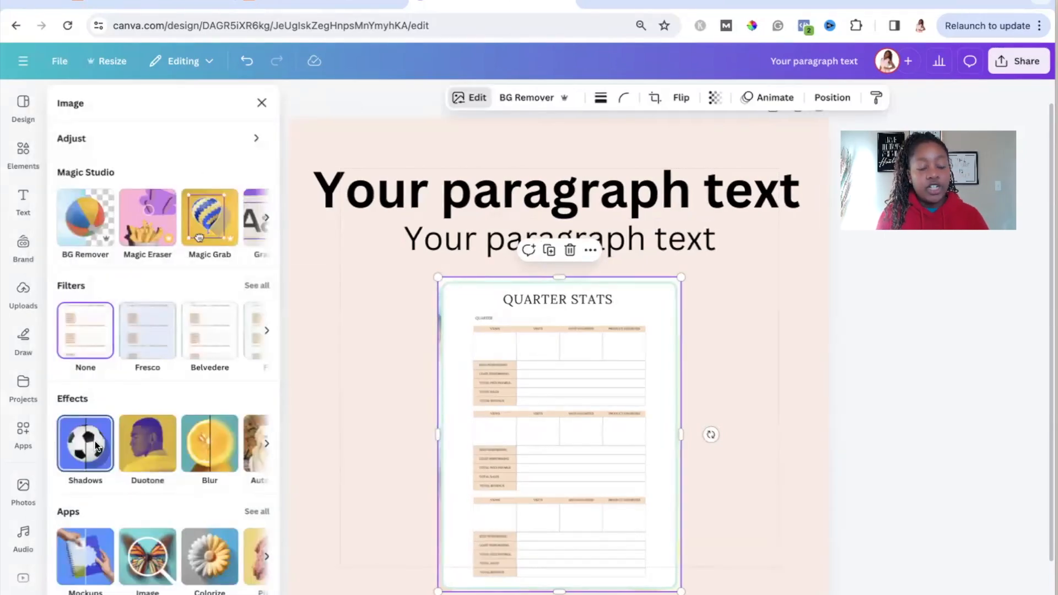
{"action": "left_click", "coordinate": [98, 445]}
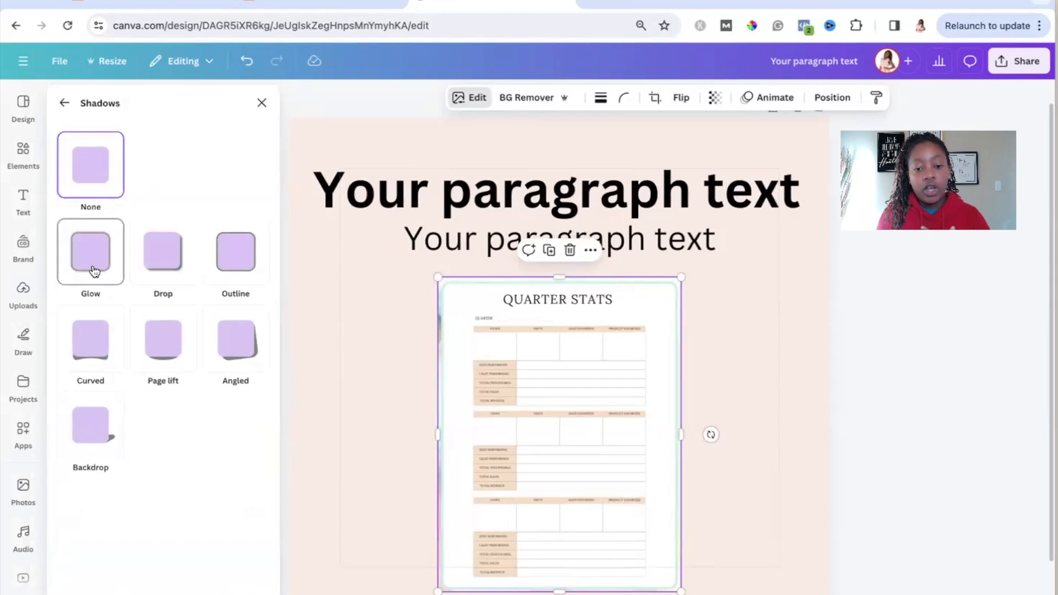
{"action": "left_click", "coordinate": [93, 269]}
{"action": "left_click", "coordinate": [730, 353]}
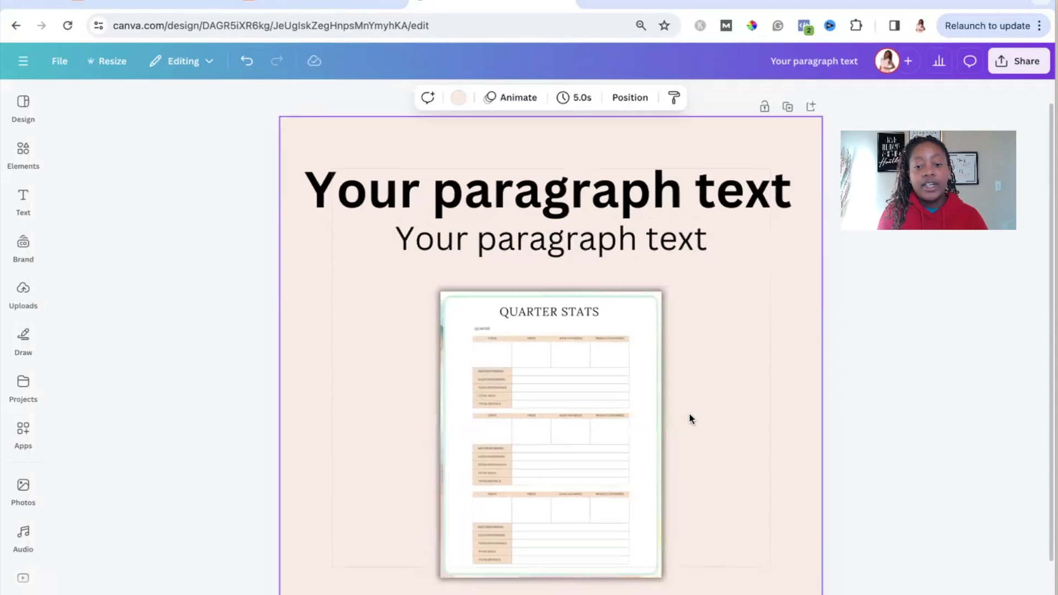
Step: Try the Drop, Page lift and Curved shadow styles on the Quarter Stats image
{"action": "left_click", "coordinate": [539, 413]}
{"action": "left_click", "coordinate": [353, 98]}
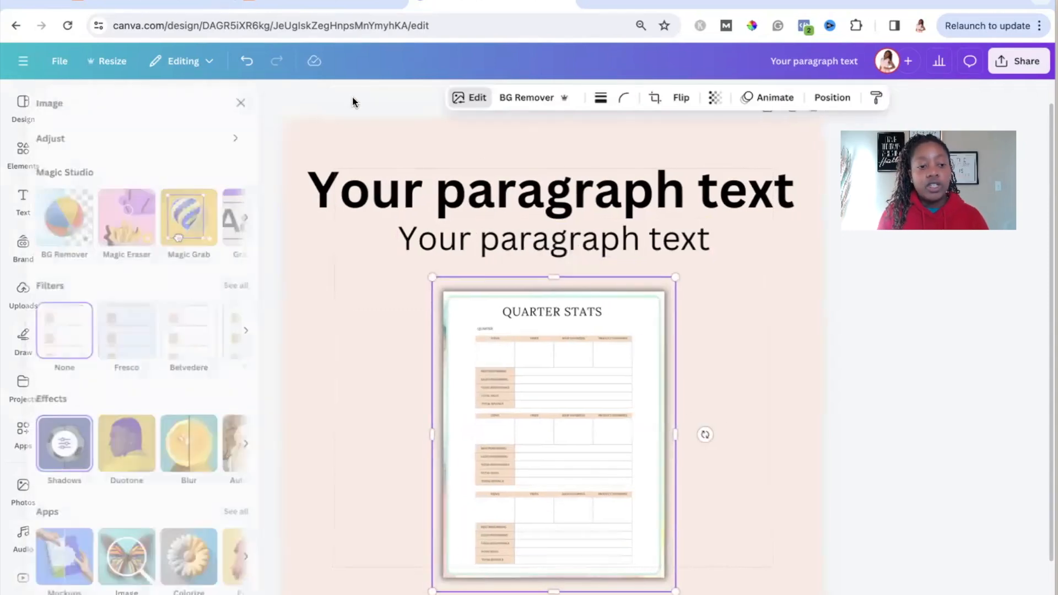
{"action": "left_click", "coordinate": [91, 463]}
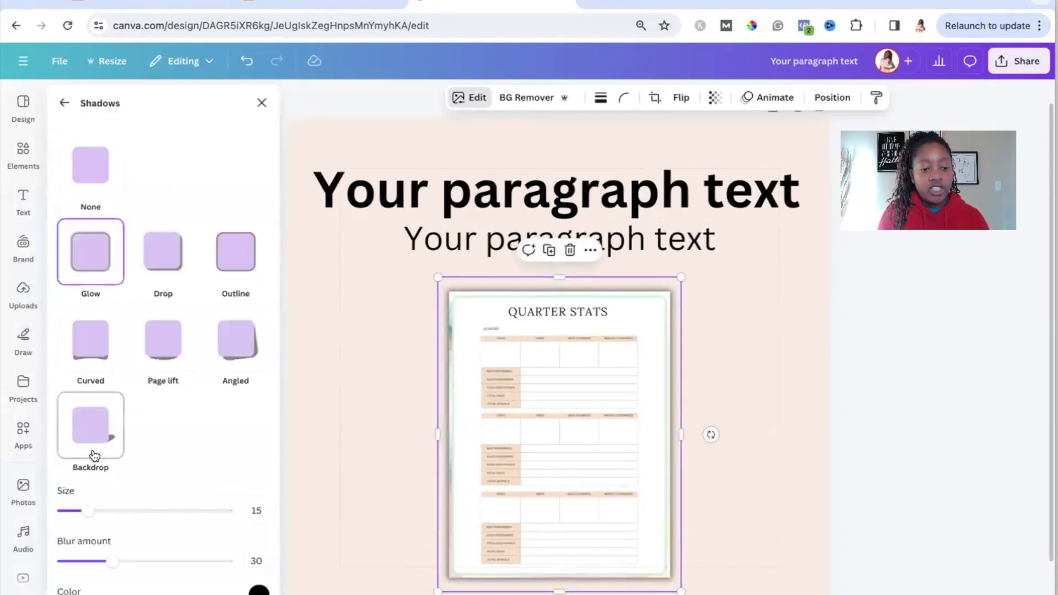
{"action": "left_click", "coordinate": [179, 253]}
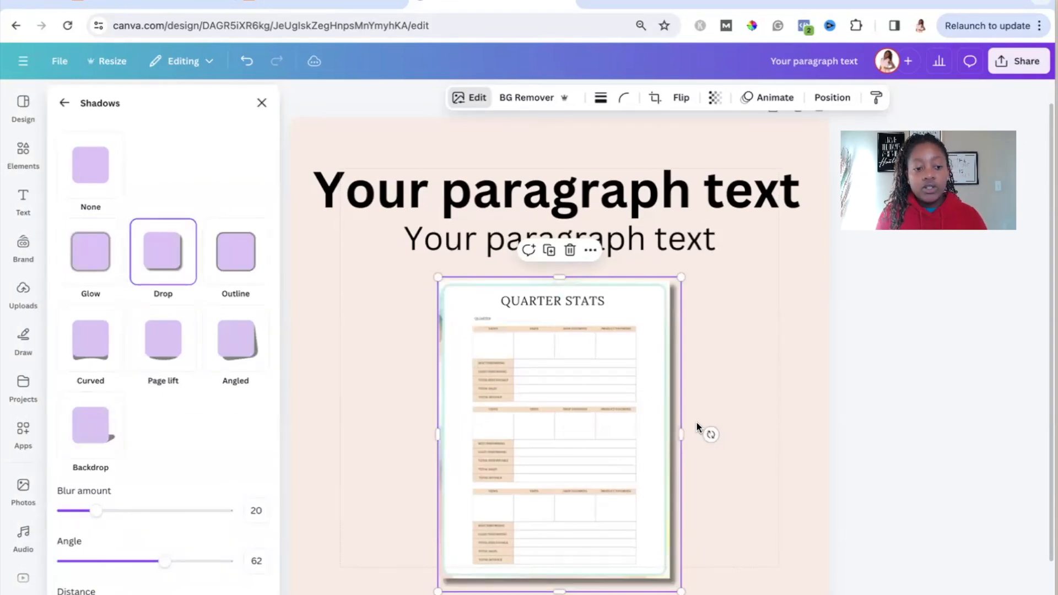
{"action": "left_click", "coordinate": [164, 352]}
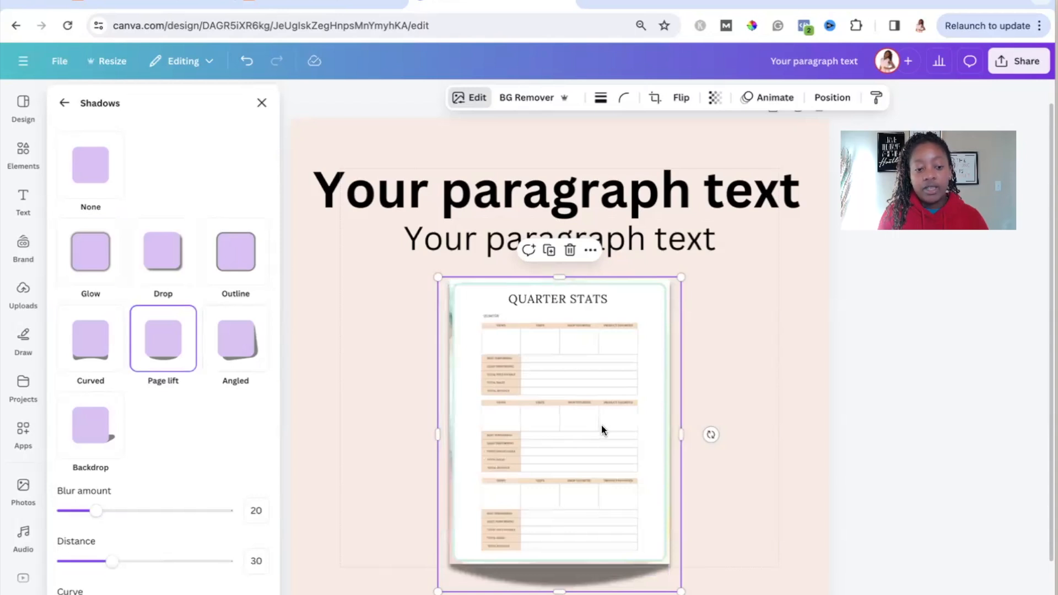
{"action": "left_click", "coordinate": [104, 355]}
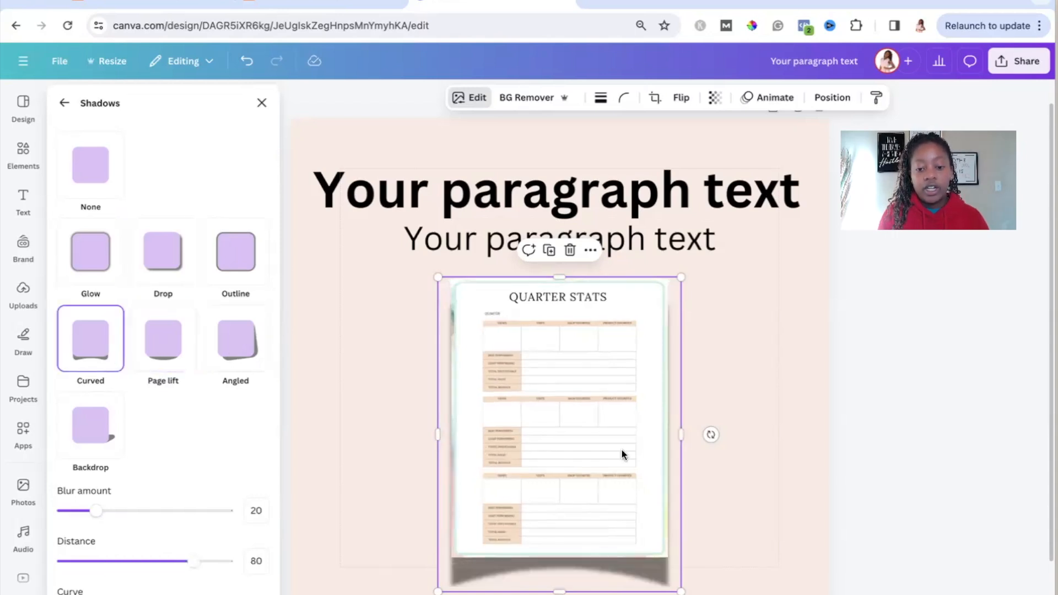
{"action": "left_click", "coordinate": [741, 457]}
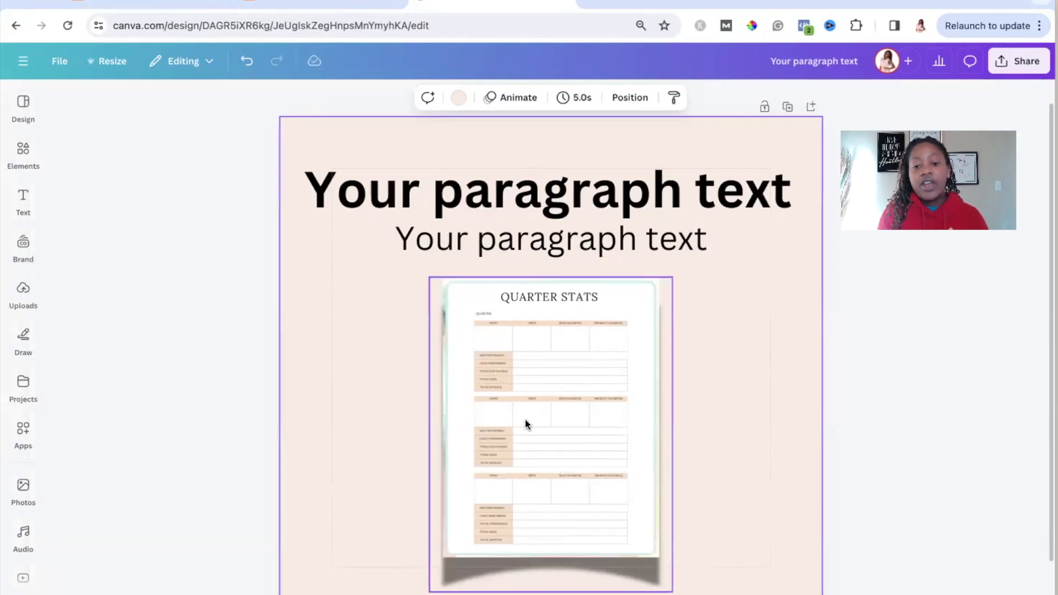
{"action": "left_click", "coordinate": [641, 504]}
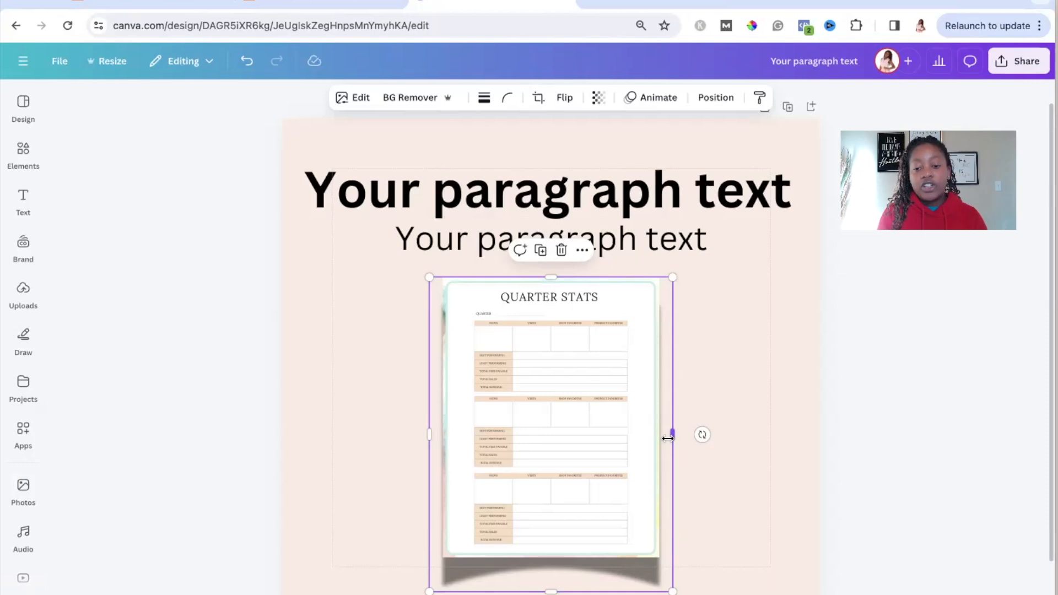
Step: Undo the last shadow style changes on the Quarter Stats image to restore its Glow shadow
{"action": "left_click", "coordinate": [249, 65]}
{"action": "left_click", "coordinate": [249, 65]}
{"action": "left_click", "coordinate": [249, 65]}
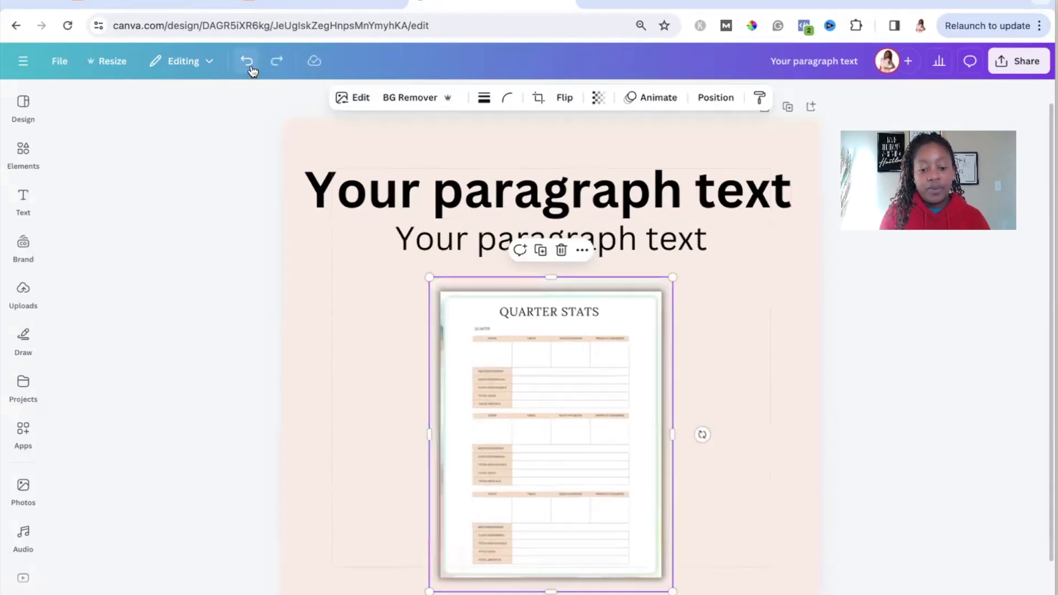
Step: Undo the shadow on the Quarter Stats image and reapply the Glow shadow effect to it
{"action": "left_click", "coordinate": [250, 65]}
{"action": "left_click", "coordinate": [783, 389]}
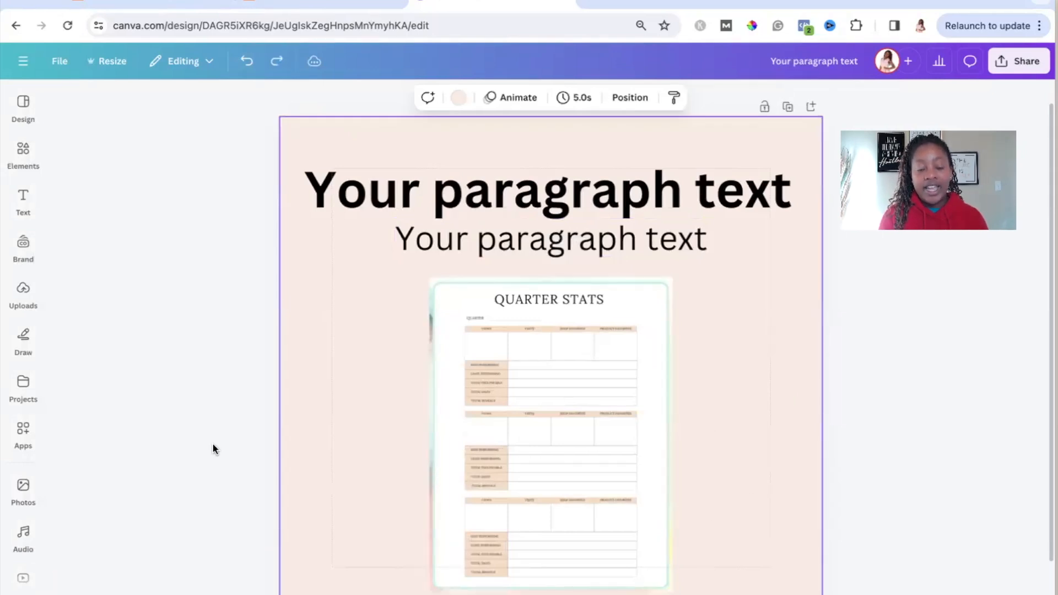
{"action": "left_click", "coordinate": [517, 474]}
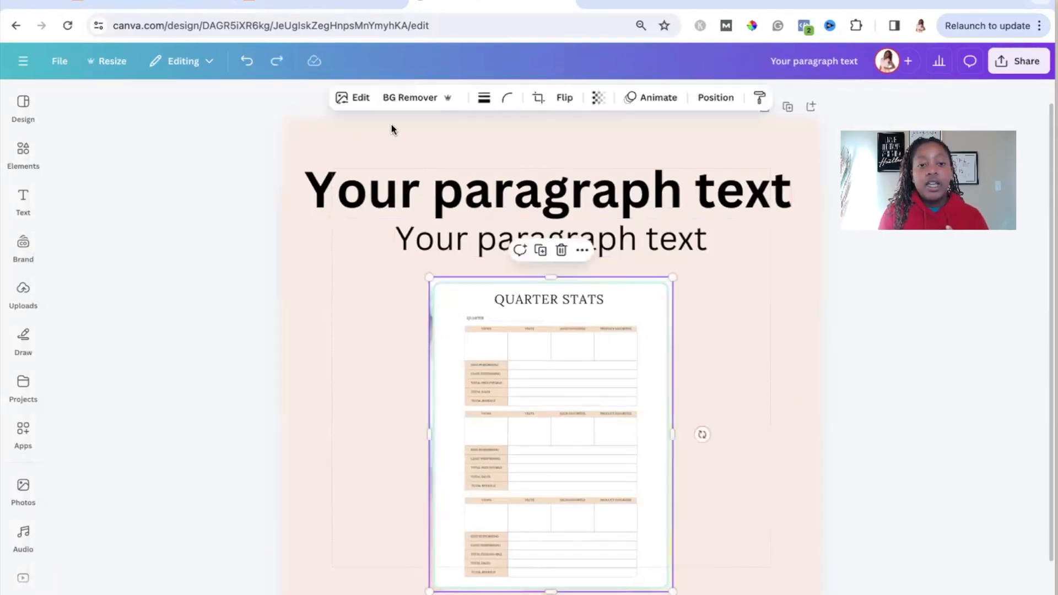
{"action": "left_click", "coordinate": [356, 98]}
{"action": "left_click", "coordinate": [85, 441]}
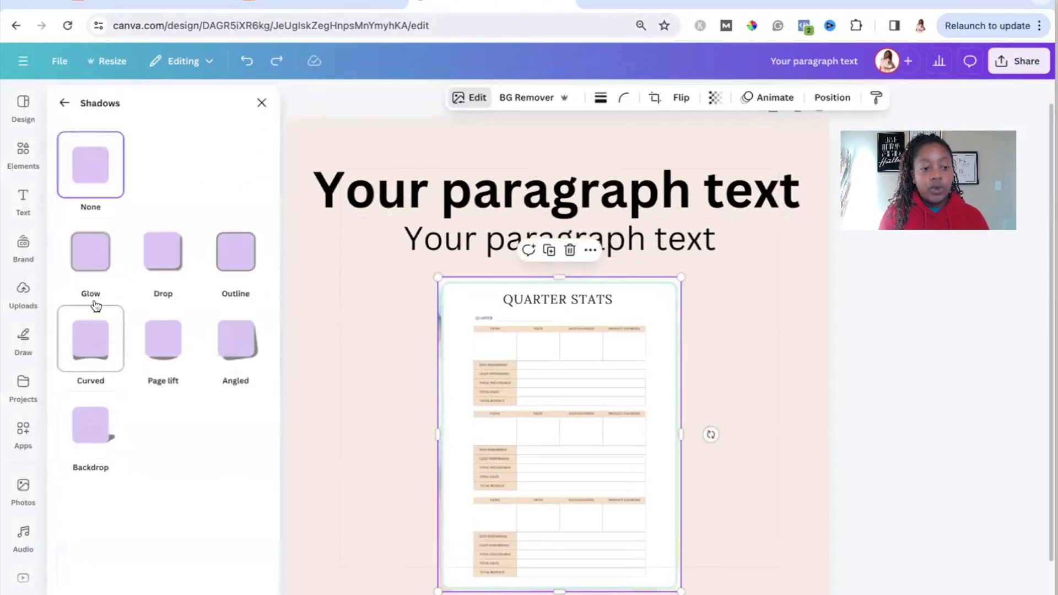
{"action": "left_click", "coordinate": [96, 306]}
{"action": "left_click", "coordinate": [832, 413]}
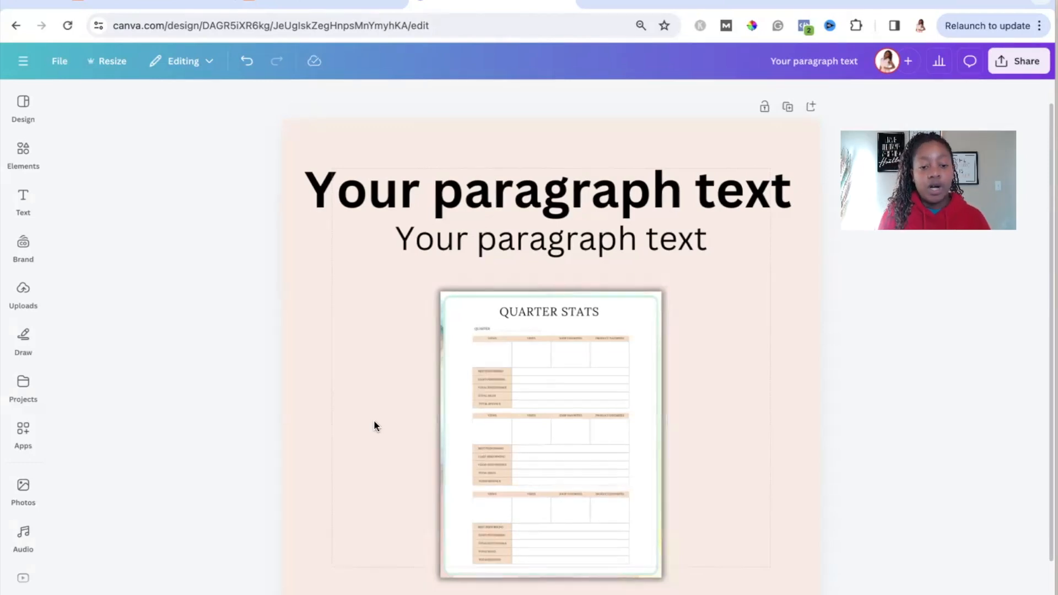
Step: Add a second page and insert the ipad mockup photo of a black tablet on a wooden desk
{"action": "scroll", "coordinate": [468, 441], "scroll_direction": "down", "scroll_amount": 2}
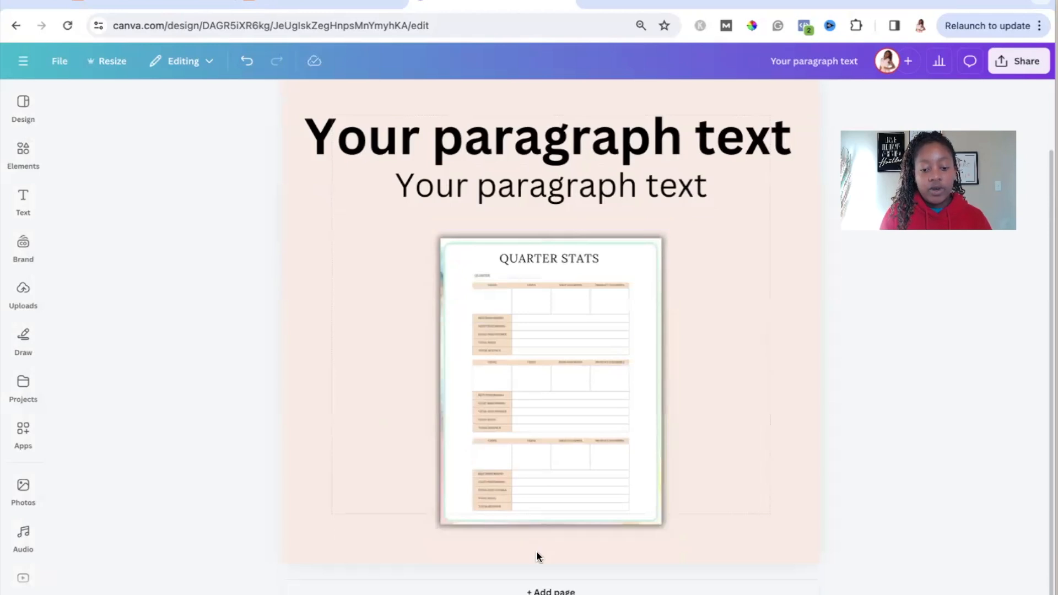
{"action": "left_click", "coordinate": [545, 589]}
{"action": "left_click", "coordinate": [23, 153]}
{"action": "left_click", "coordinate": [160, 105]}
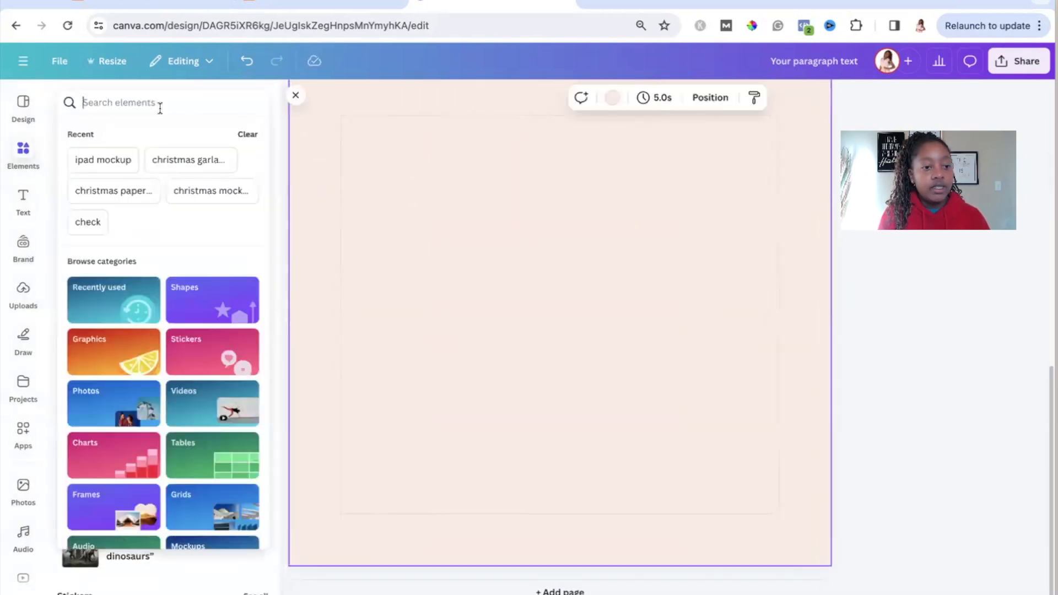
{"action": "left_click", "coordinate": [101, 164]}
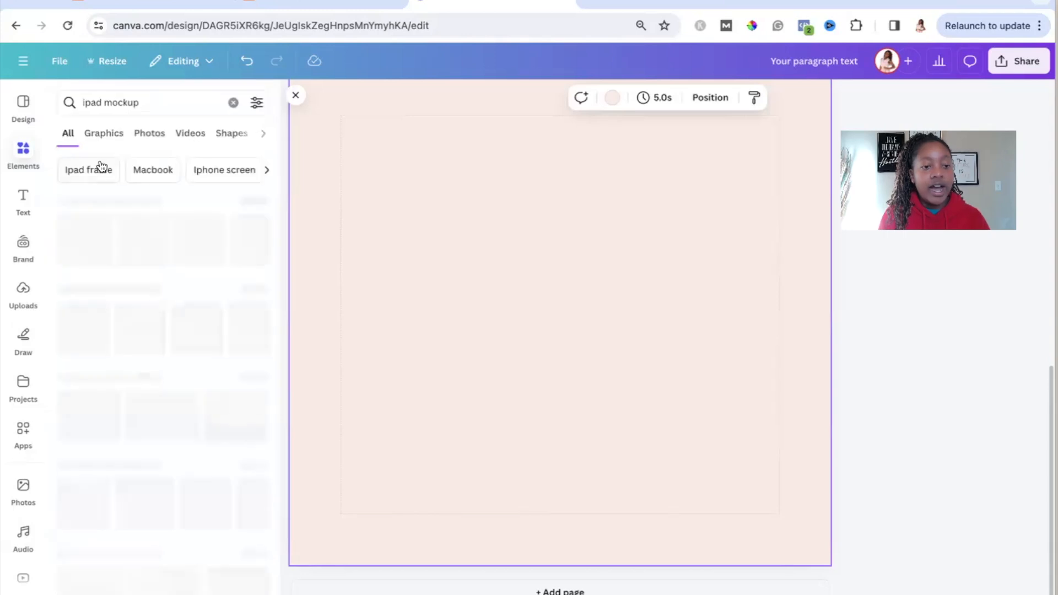
{"action": "left_click", "coordinate": [151, 141]}
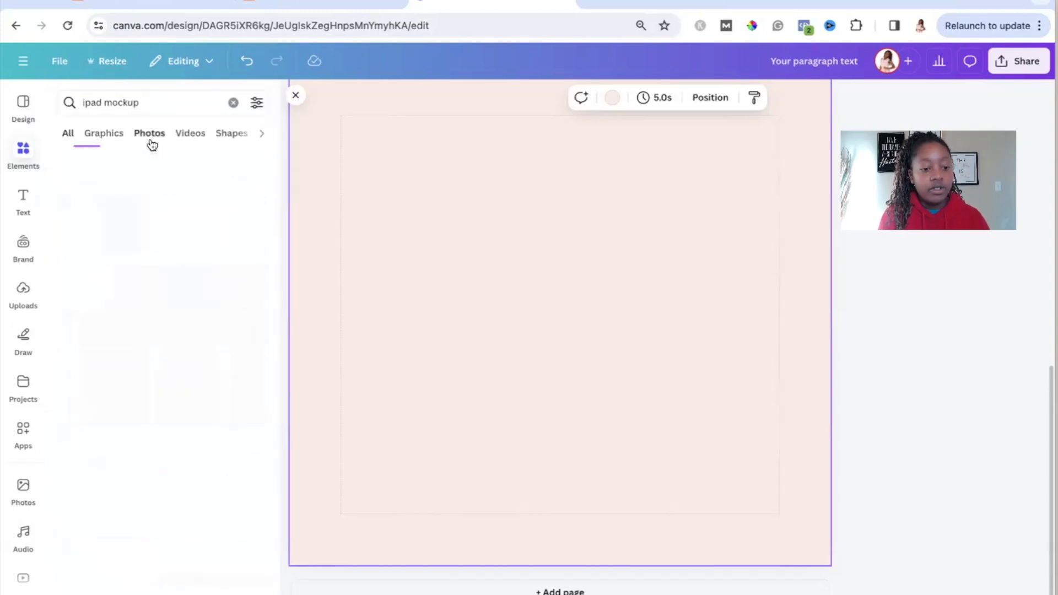
{"action": "left_click", "coordinate": [207, 305]}
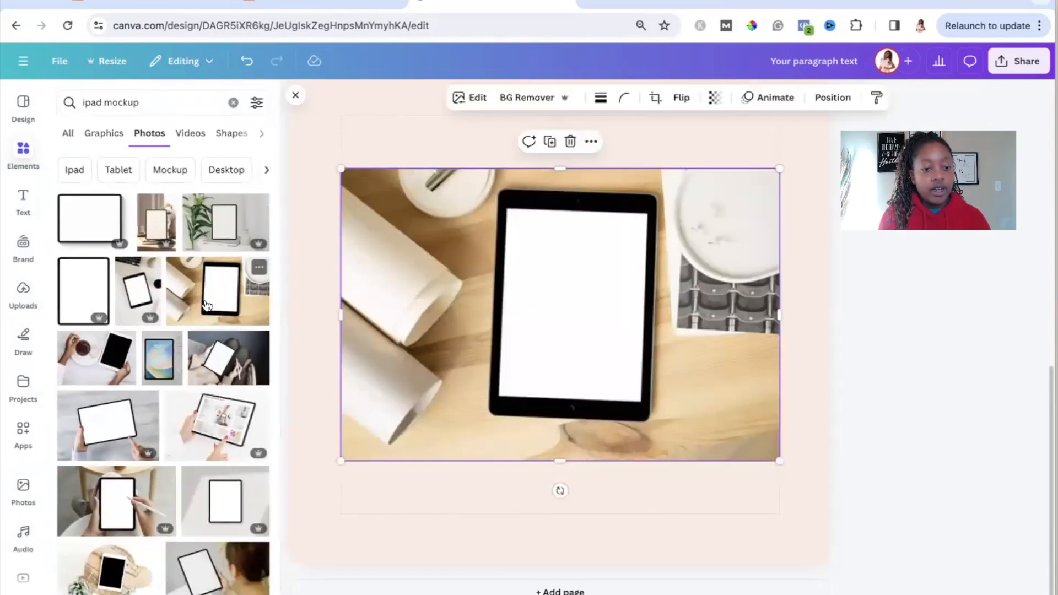
Step: Enlarge the tablet mockup photo and position it so it covers all of page 2
{"action": "left_click_drag", "start_coordinate": [780, 461], "coordinate": [905, 529]}
{"action": "left_click_drag", "start_coordinate": [340, 168], "coordinate": [281, 98]}
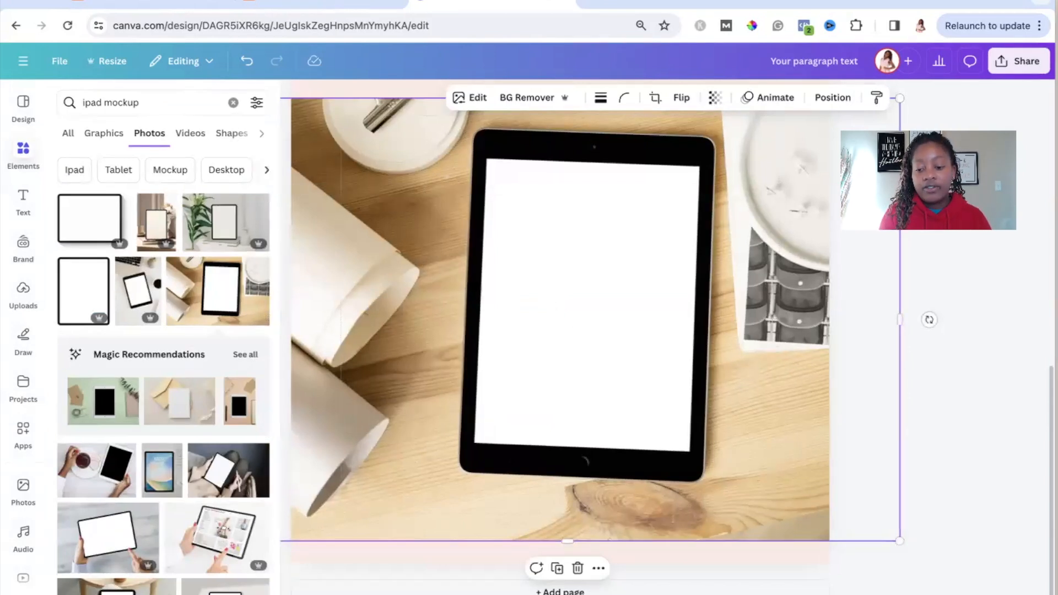
{"action": "scroll", "coordinate": [556, 353], "scroll_direction": "down", "scroll_amount": 4}
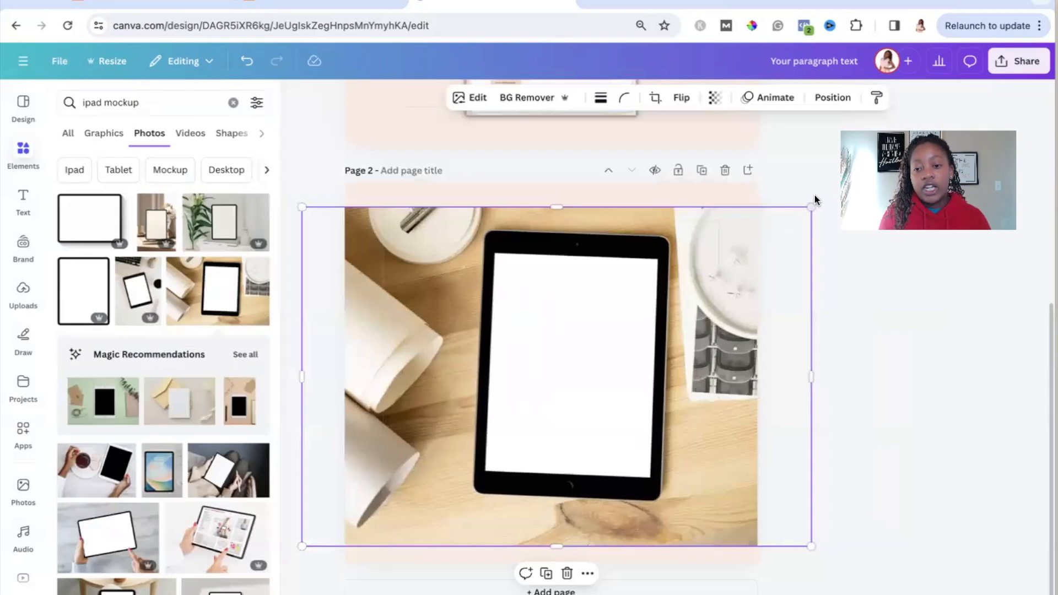
{"action": "left_click_drag", "start_coordinate": [810, 206], "coordinate": [848, 182]}
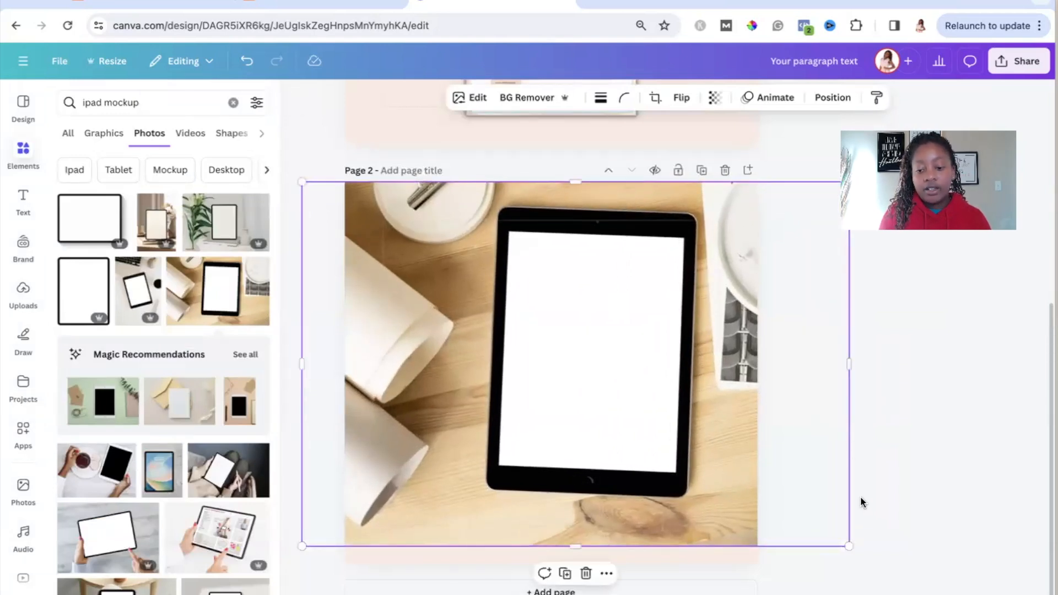
{"action": "left_click_drag", "start_coordinate": [848, 545], "coordinate": [870, 565]}
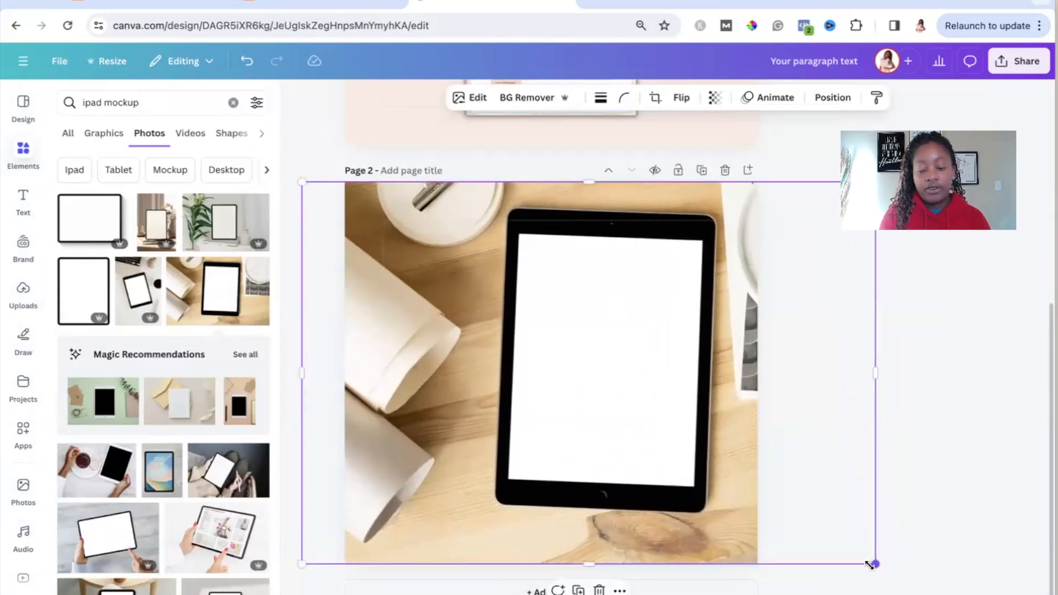
{"action": "mouse_move", "coordinate": [719, 414]}
{"action": "left_mouse_down"}
{"action": "mouse_move", "coordinate": [694, 413]}
{"action": "mouse_move", "coordinate": [723, 421]}
{"action": "mouse_move", "coordinate": [716, 416]}
{"action": "left_mouse_up"}
{"action": "left_click", "coordinate": [946, 458]}
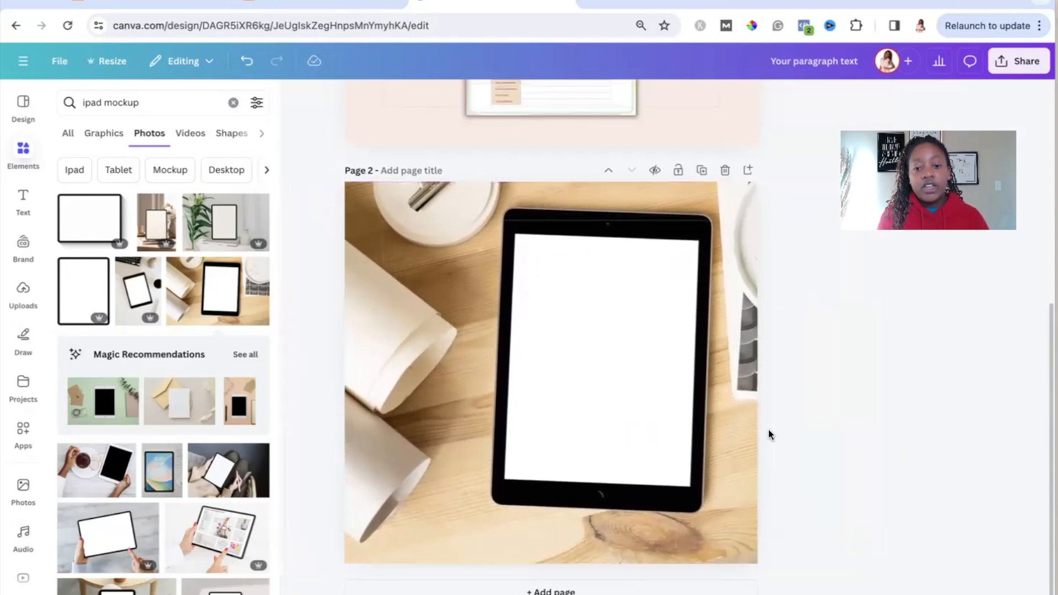
Step: Remove the shadow effect from the Quarter Stats image on page 1
{"action": "scroll", "coordinate": [768, 429], "scroll_direction": "up", "scroll_amount": 3}
{"action": "left_click", "coordinate": [564, 208]}
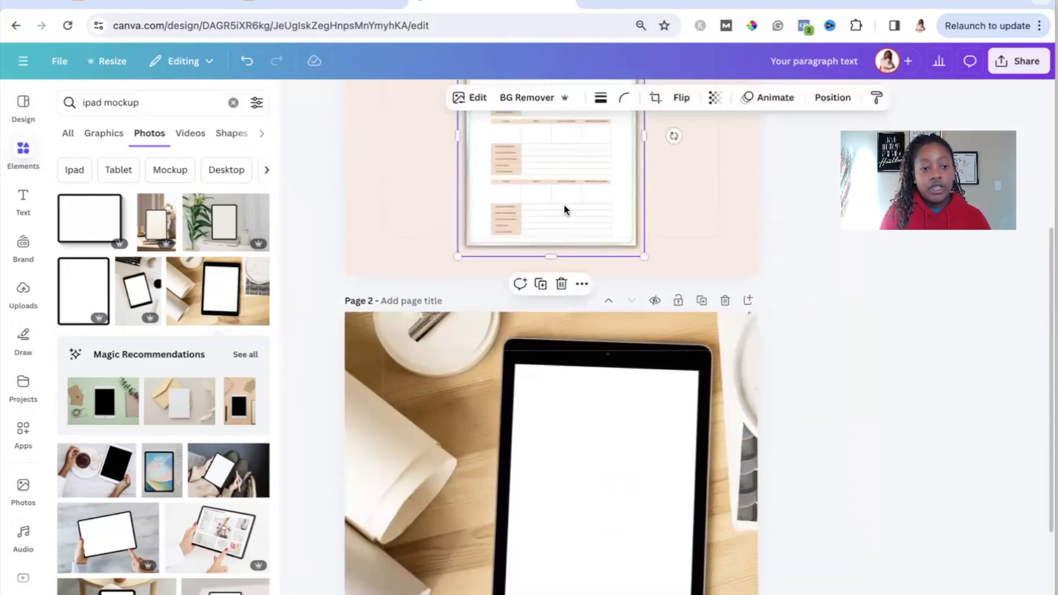
{"action": "scroll", "coordinate": [564, 210], "scroll_direction": "up", "scroll_amount": 3}
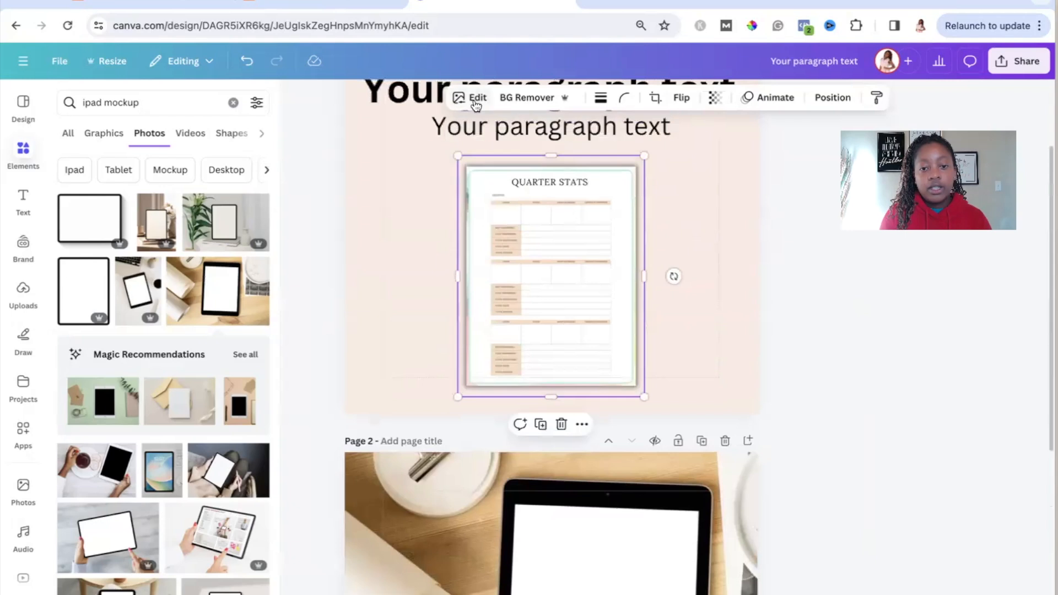
{"action": "left_click", "coordinate": [475, 100]}
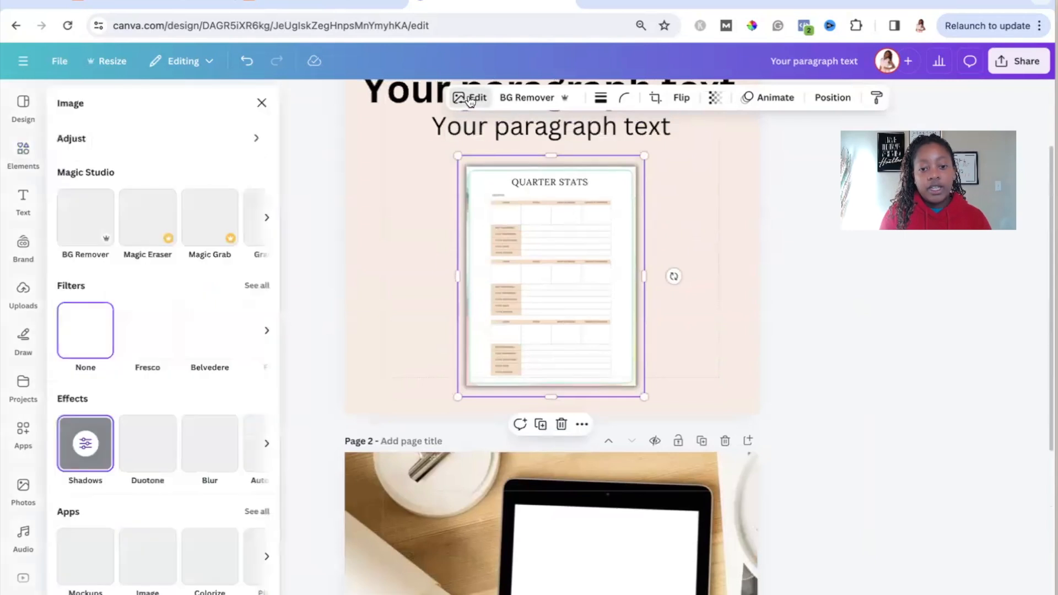
{"action": "left_click", "coordinate": [86, 444]}
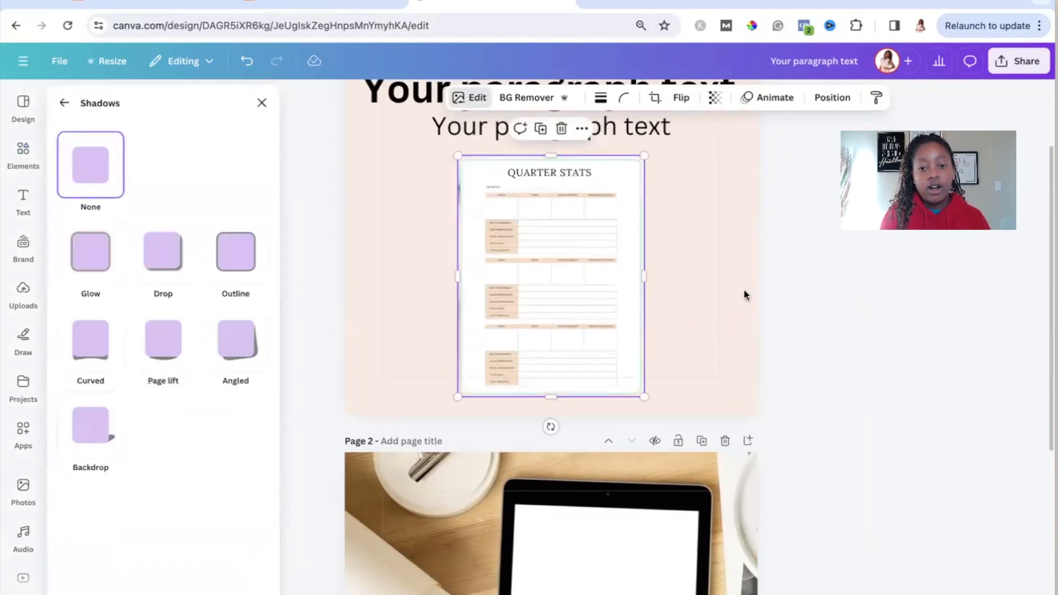
Step: Copy the Quarter Stats image to page 2, then resize and tilt it to fit the blank tablet screen
{"action": "left_click", "coordinate": [560, 265]}
{"action": "scroll", "coordinate": [560, 269], "scroll_direction": "down", "scroll_amount": 5}
{"action": "left_click", "coordinate": [559, 352]}
{"action": "key", "text": "super+v"}
{"action": "left_click_drag", "start_coordinate": [595, 440], "coordinate": [652, 366]}
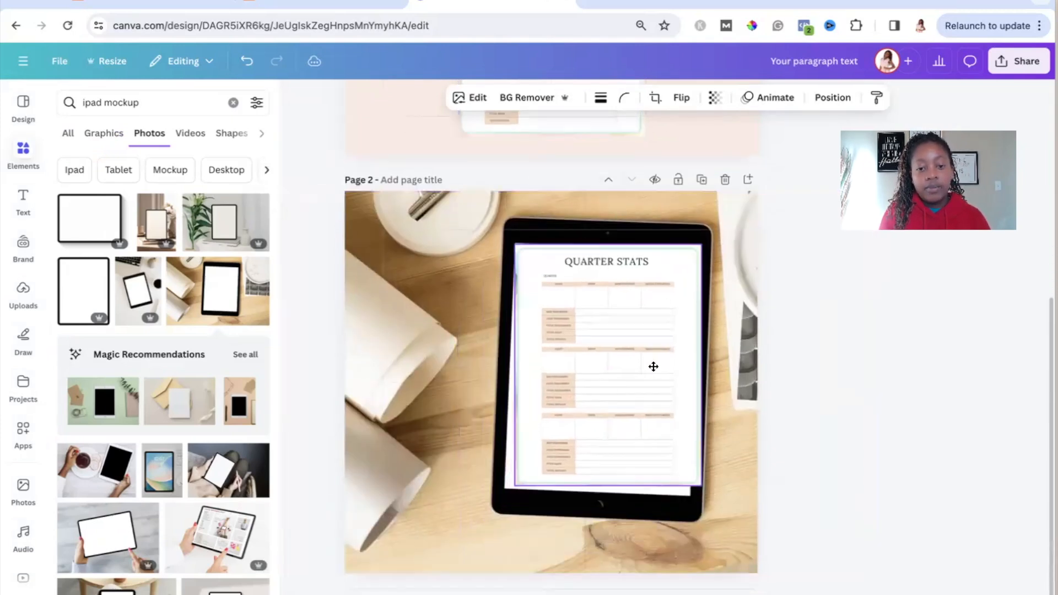
{"action": "left_click_drag", "start_coordinate": [603, 513], "coordinate": [597, 512]}
{"action": "left_click_drag", "start_coordinate": [506, 480], "coordinate": [506, 497]}
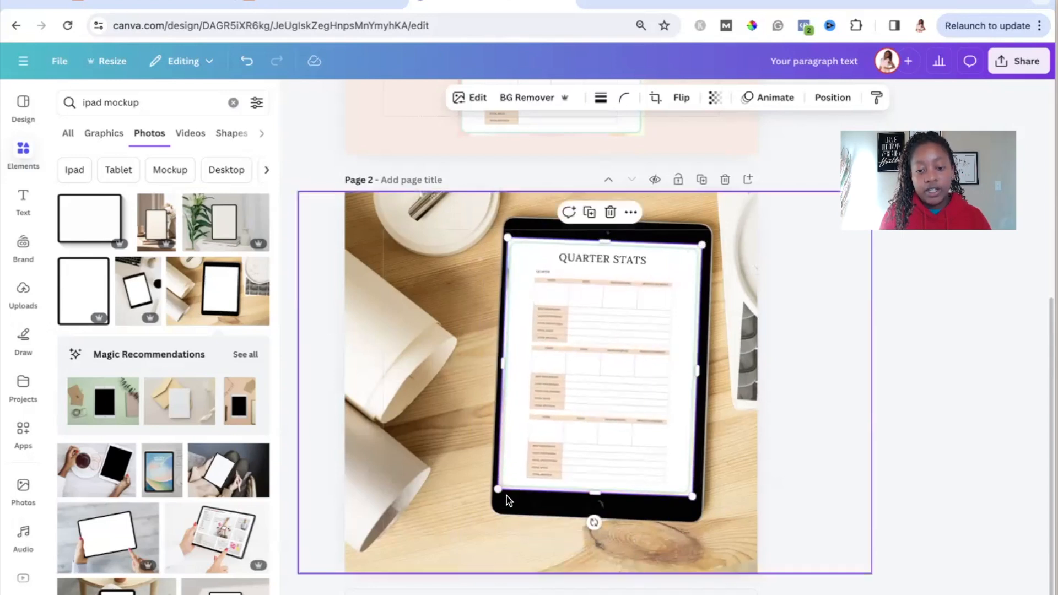
{"action": "left_click", "coordinate": [862, 389]}
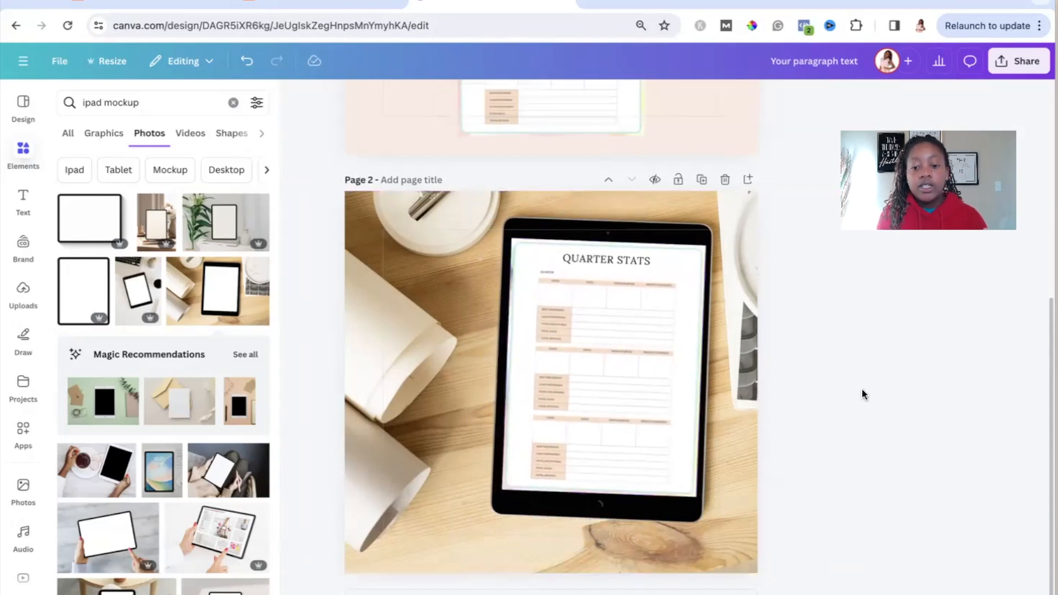
Step: Nudge the Quarter Stats image on page 2 slightly left to align it with the tablet screen
{"action": "left_click", "coordinate": [587, 351]}
{"action": "key", "text": "Left"}
{"action": "key", "text": "Left"}
{"action": "key", "text": "Left"}
{"action": "key", "text": "Left"}
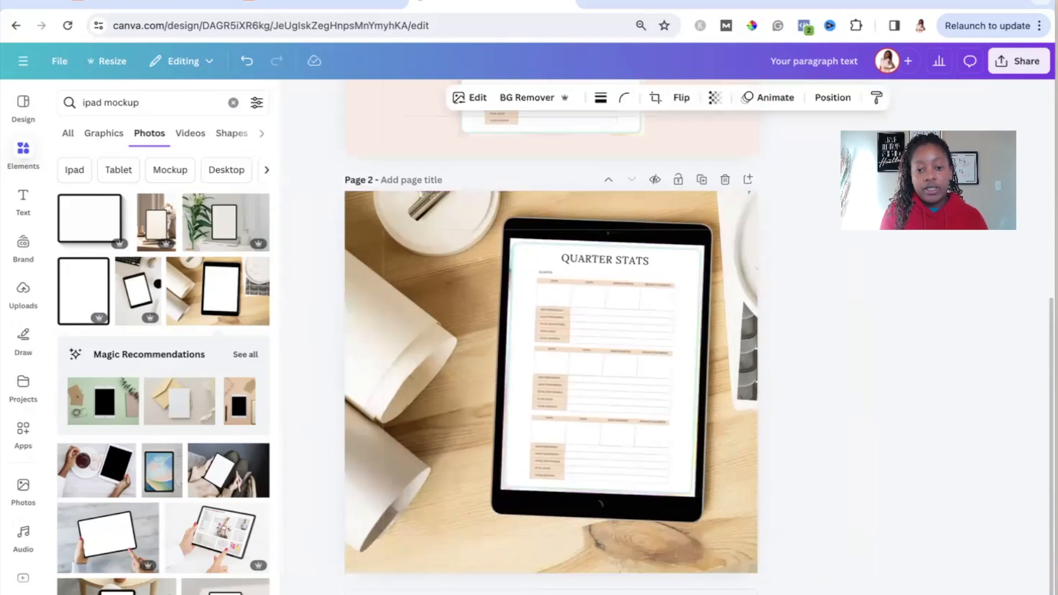
{"action": "left_click", "coordinate": [860, 428]}
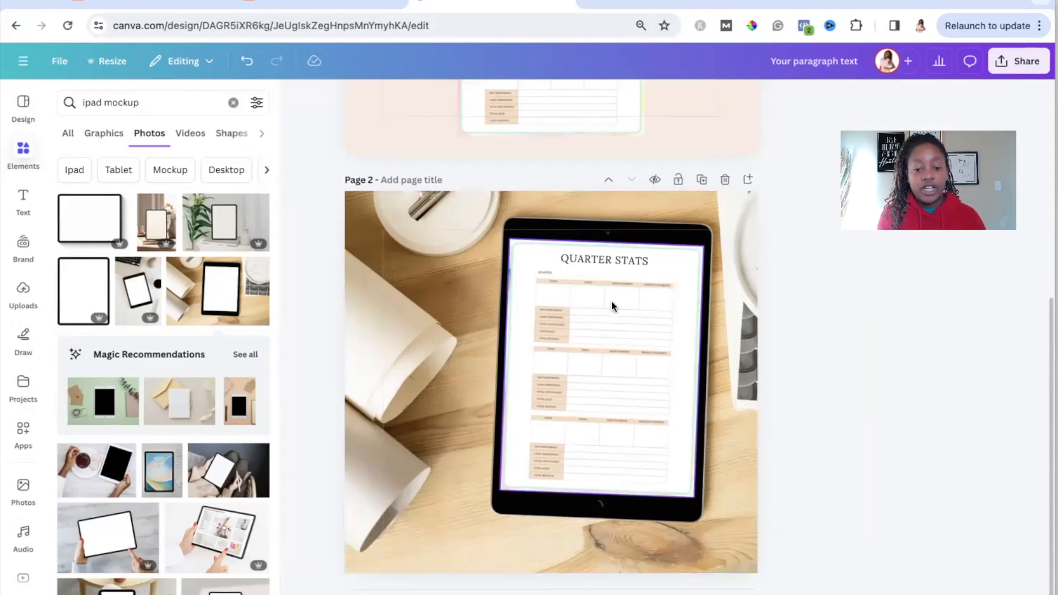
Step: Add a third page and insert the photo of hands holding a tablet that shows an online boutique shop
{"action": "scroll", "coordinate": [223, 471], "scroll_direction": "down", "scroll_amount": 1}
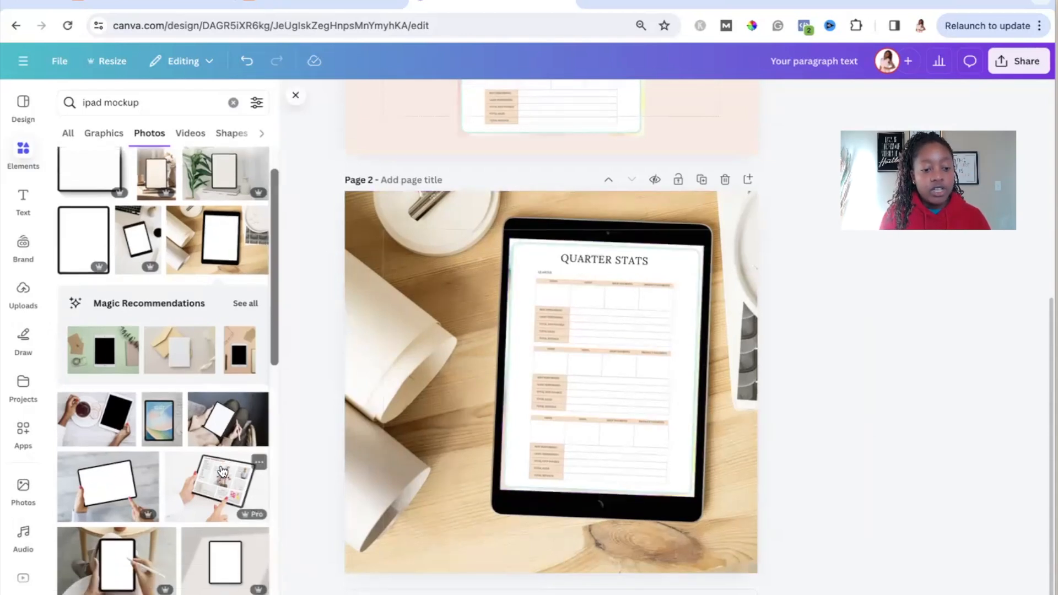
{"action": "scroll", "coordinate": [222, 471], "scroll_direction": "down", "scroll_amount": 1}
{"action": "left_click", "coordinate": [525, 592]}
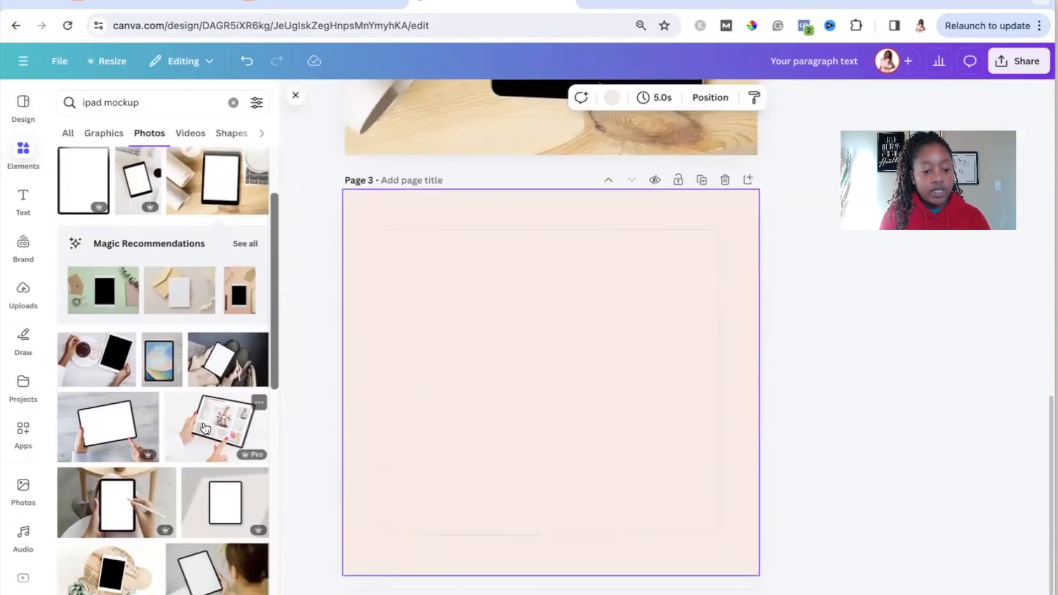
{"action": "scroll", "coordinate": [205, 343], "scroll_direction": "down", "scroll_amount": 1}
{"action": "left_click", "coordinate": [205, 347]}
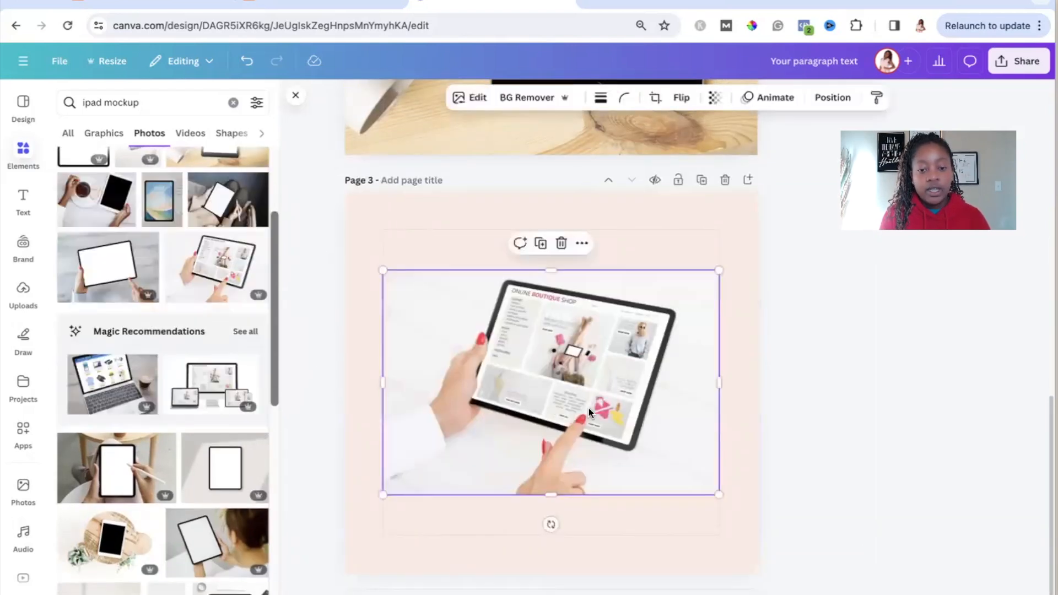
Step: Copy the tilted Quarter Stats image from page 2 to page 3, shrink it and place it over the hand-held tablet
{"action": "scroll", "coordinate": [580, 371], "scroll_direction": "up", "scroll_amount": 3}
{"action": "scroll", "coordinate": [579, 370], "scroll_direction": "up", "scroll_amount": 2}
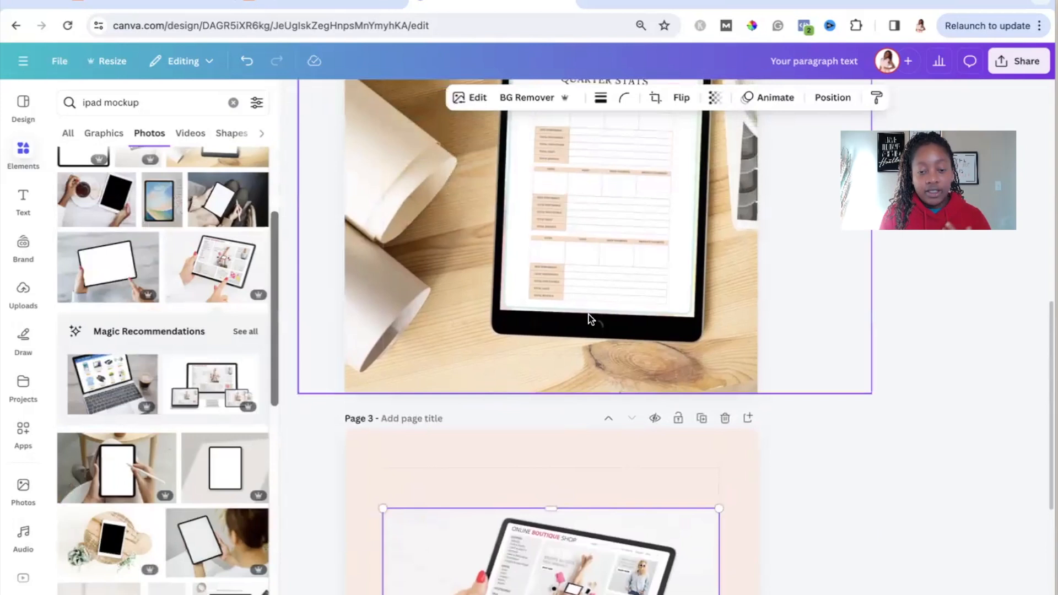
{"action": "left_click", "coordinate": [610, 216]}
{"action": "scroll", "coordinate": [611, 217], "scroll_direction": "down", "scroll_amount": 4}
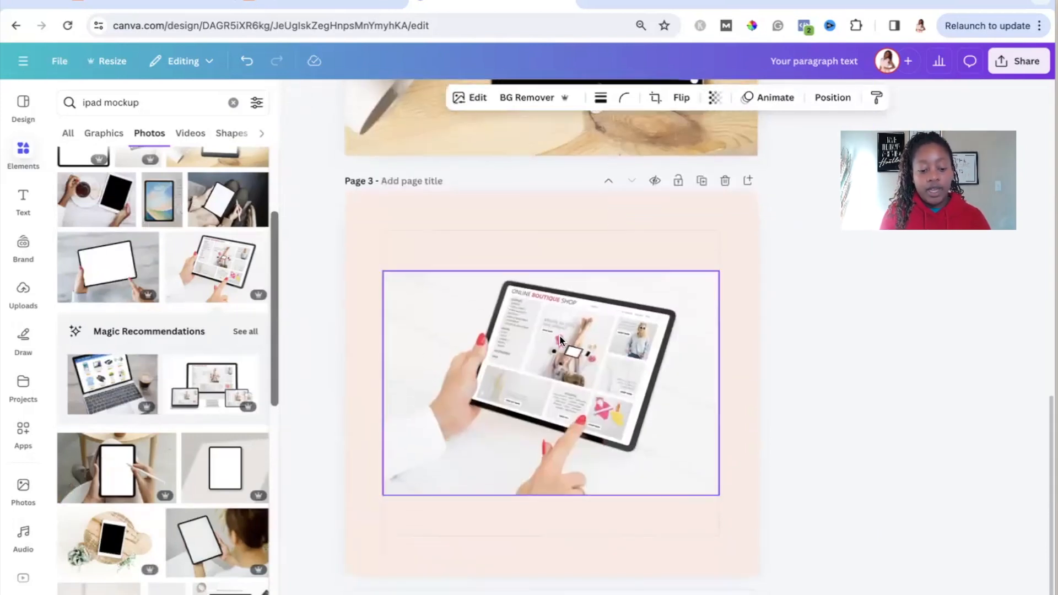
{"action": "key", "text": "ctrl+v"}
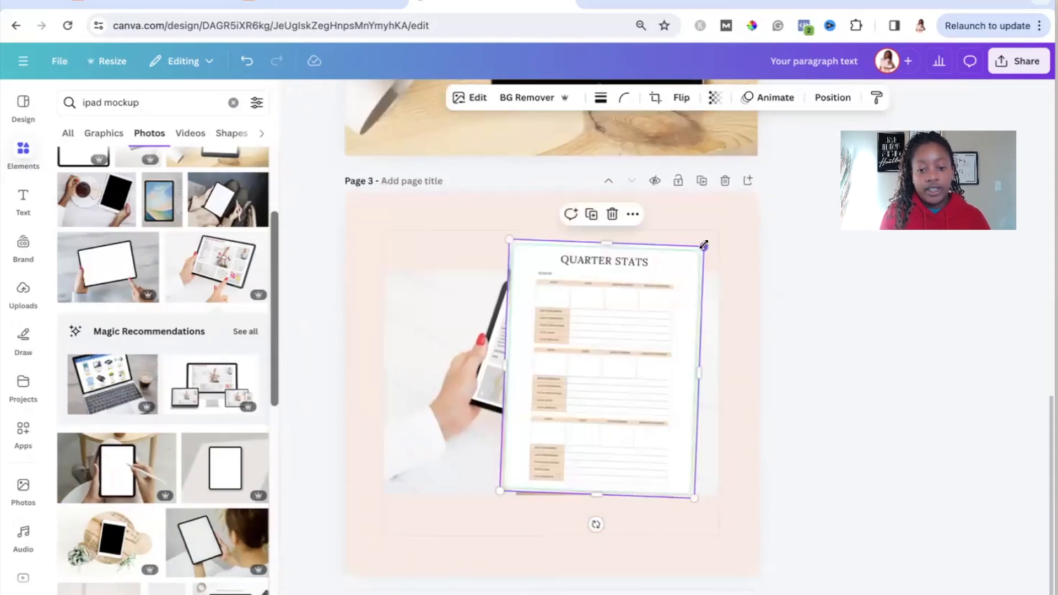
{"action": "left_click_drag", "start_coordinate": [703, 244], "coordinate": [633, 302]}
{"action": "left_click_drag", "start_coordinate": [553, 398], "coordinate": [546, 349]}
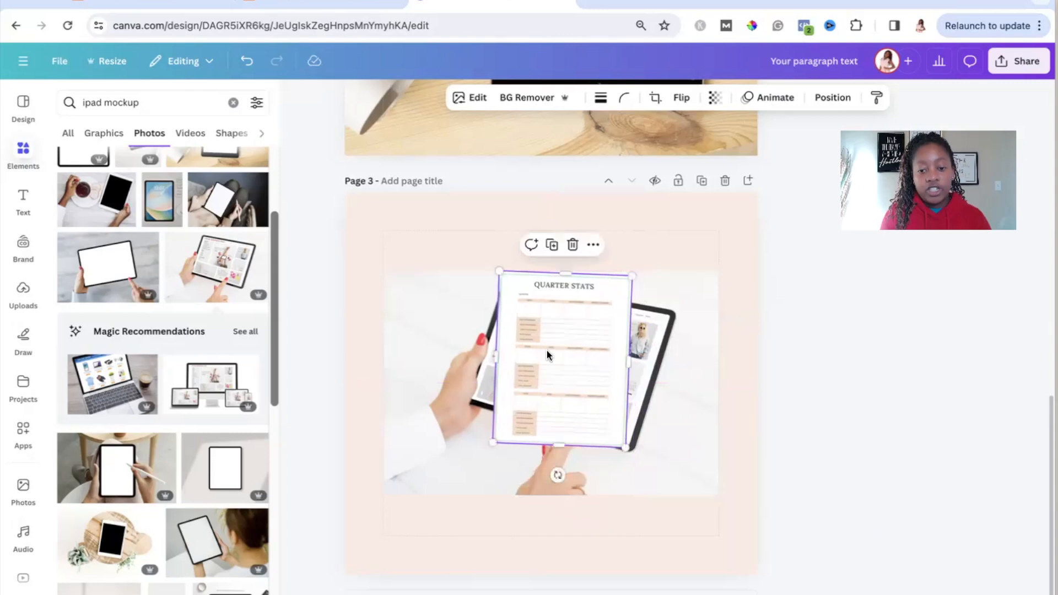
{"action": "left_click", "coordinate": [861, 432]}
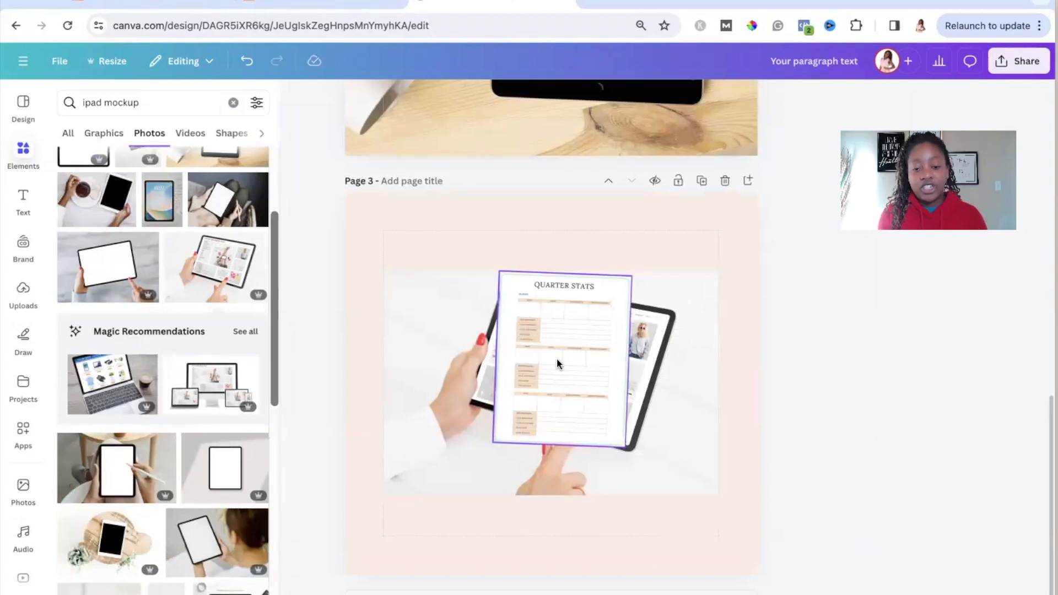
{"action": "scroll", "coordinate": [558, 360], "scroll_direction": "up", "scroll_amount": 7}
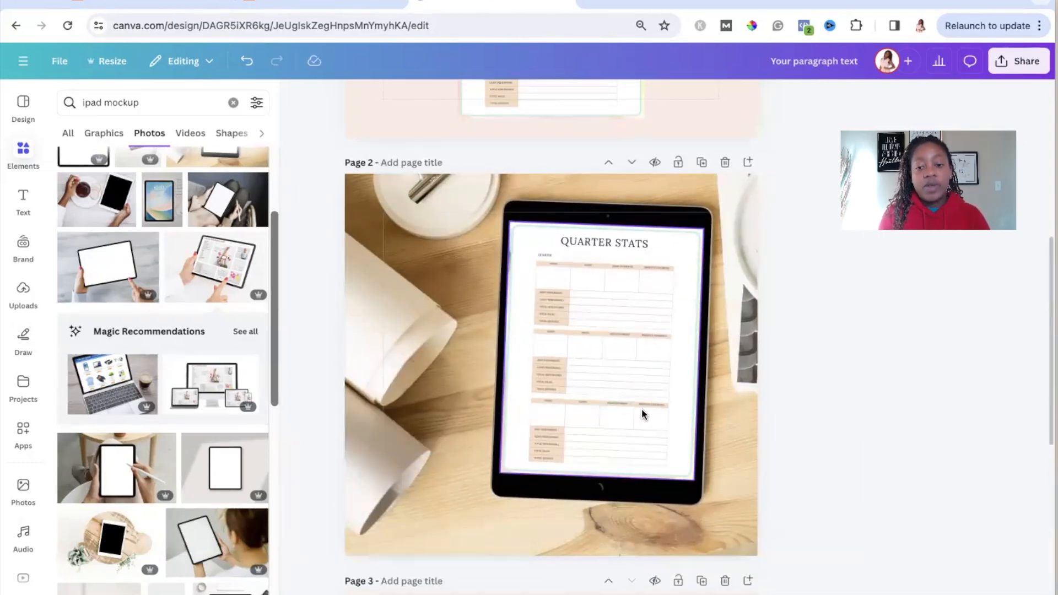
{"action": "scroll", "coordinate": [642, 412], "scroll_direction": "down", "scroll_amount": 1}
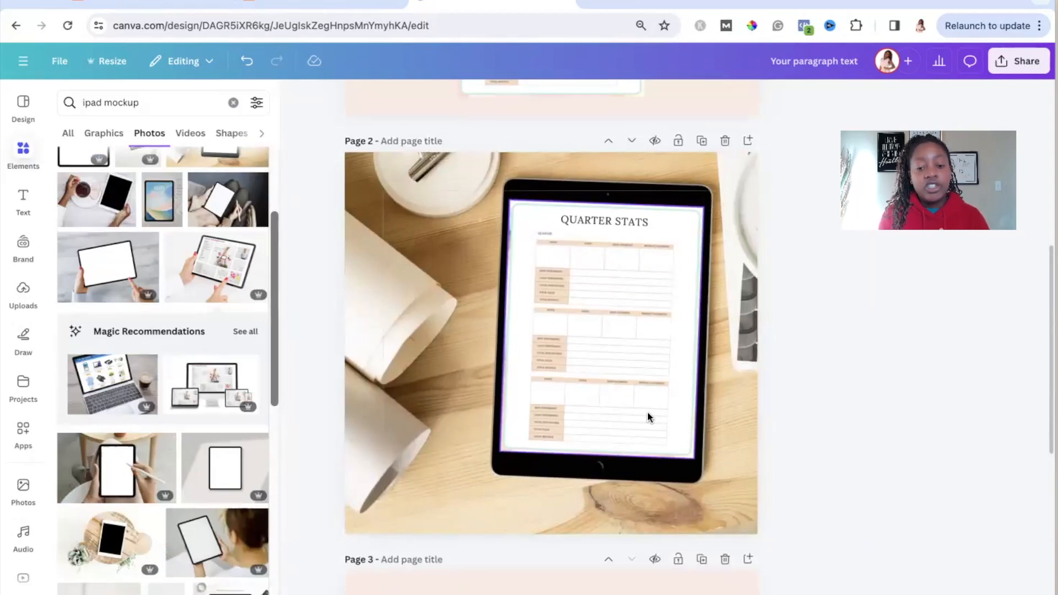
{"action": "scroll", "coordinate": [646, 408], "scroll_direction": "down", "scroll_amount": 10}
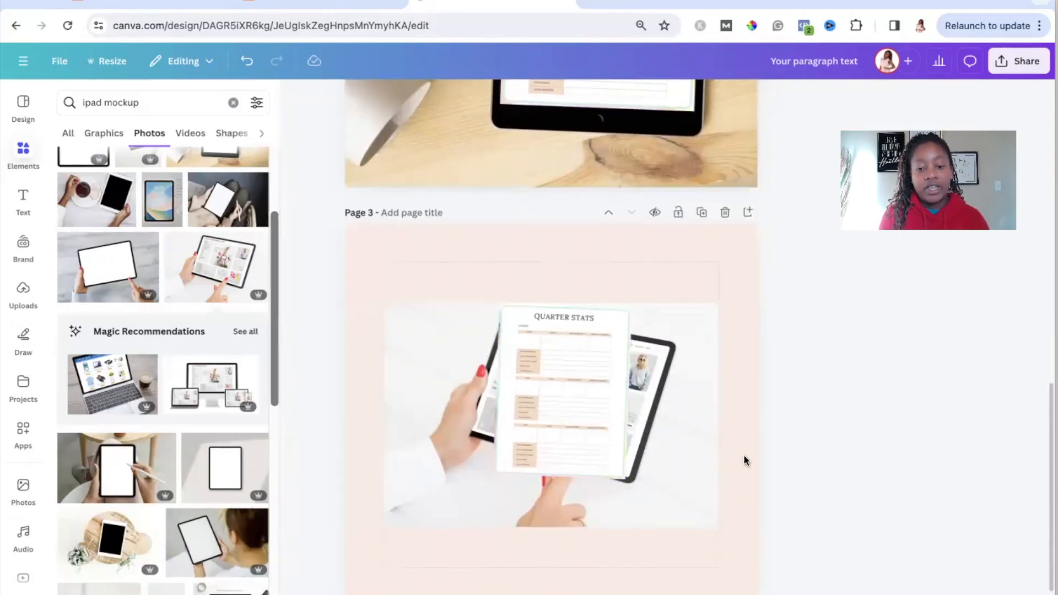
{"action": "scroll", "coordinate": [770, 455], "scroll_direction": "up", "scroll_amount": 10}
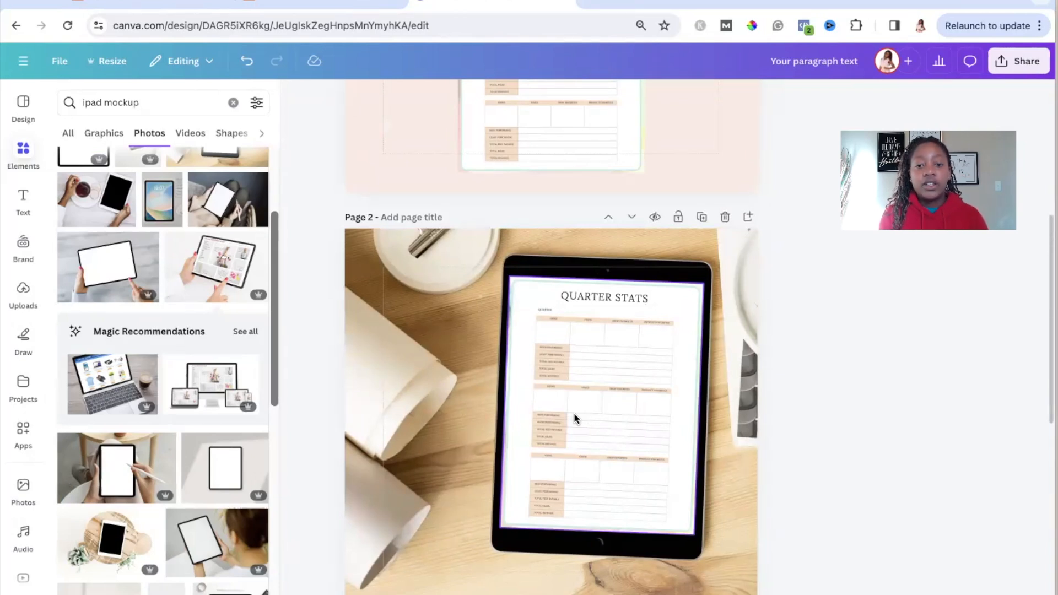
Step: Review the Quarter Stats designs on pages 1, 2 and 3, comparing the plain page with the tablet mockups
{"action": "scroll", "coordinate": [574, 412], "scroll_direction": "up", "scroll_amount": 4}
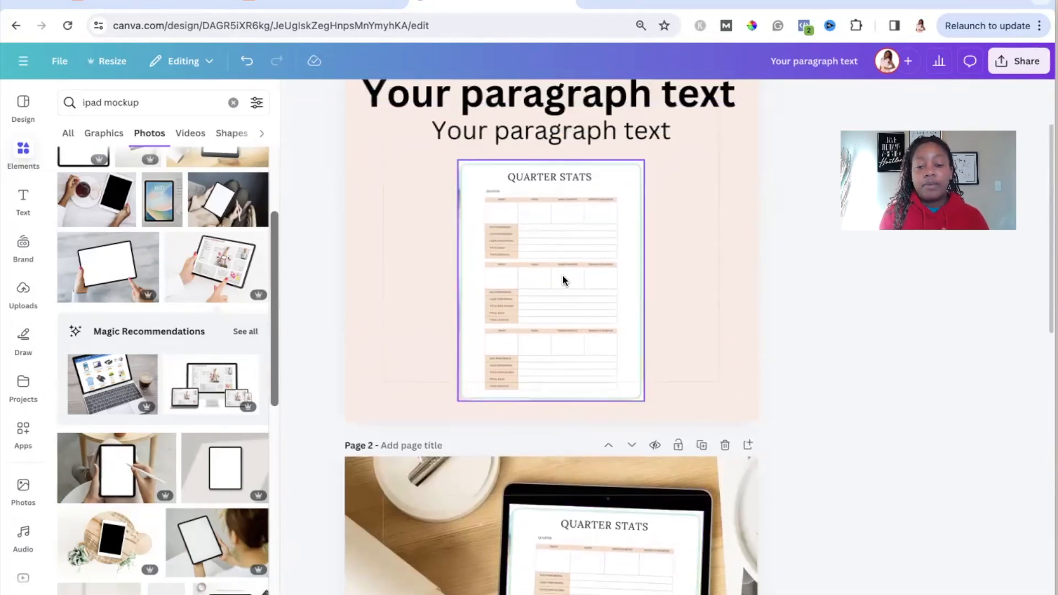
{"action": "scroll", "coordinate": [563, 280], "scroll_direction": "down", "scroll_amount": 5}
{"action": "scroll", "coordinate": [612, 318], "scroll_direction": "up", "scroll_amount": 4}
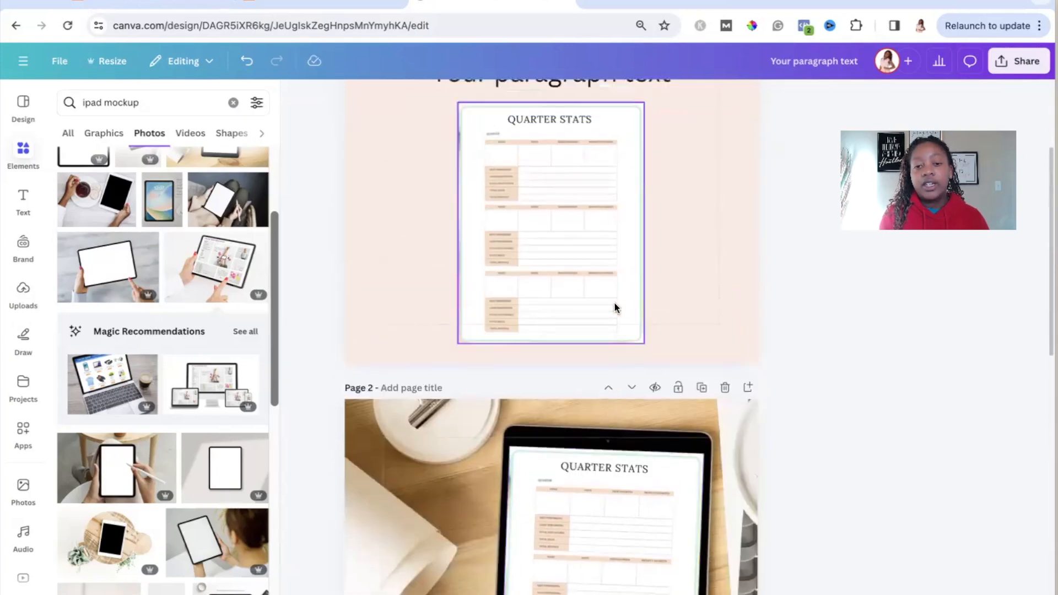
{"action": "scroll", "coordinate": [573, 199], "scroll_direction": "down", "scroll_amount": 5}
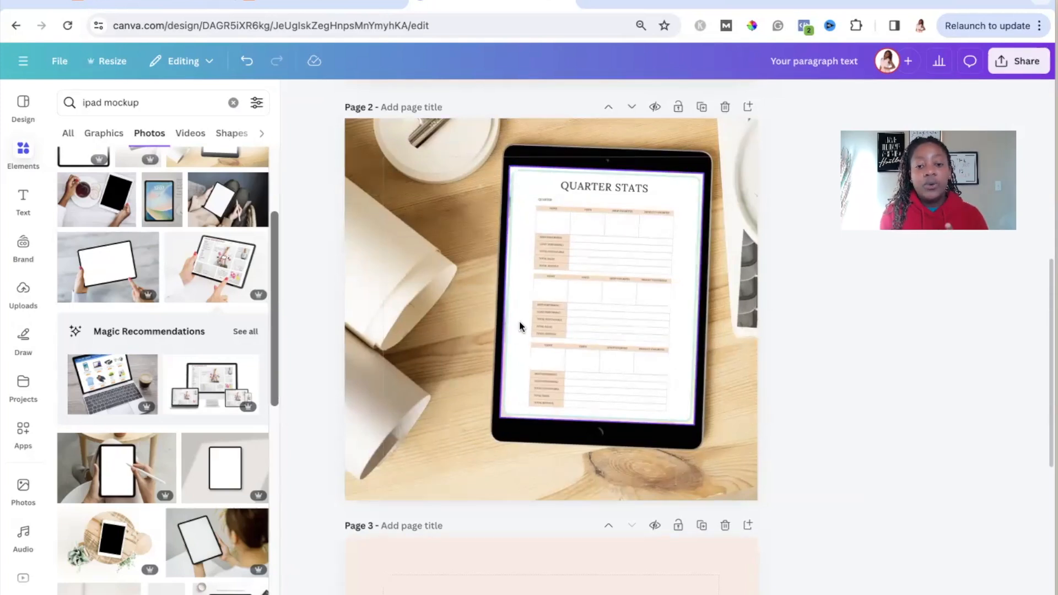
{"action": "scroll", "coordinate": [474, 372], "scroll_direction": "up", "scroll_amount": 2}
{"action": "scroll", "coordinate": [474, 372], "scroll_direction": "down", "scroll_amount": 1}
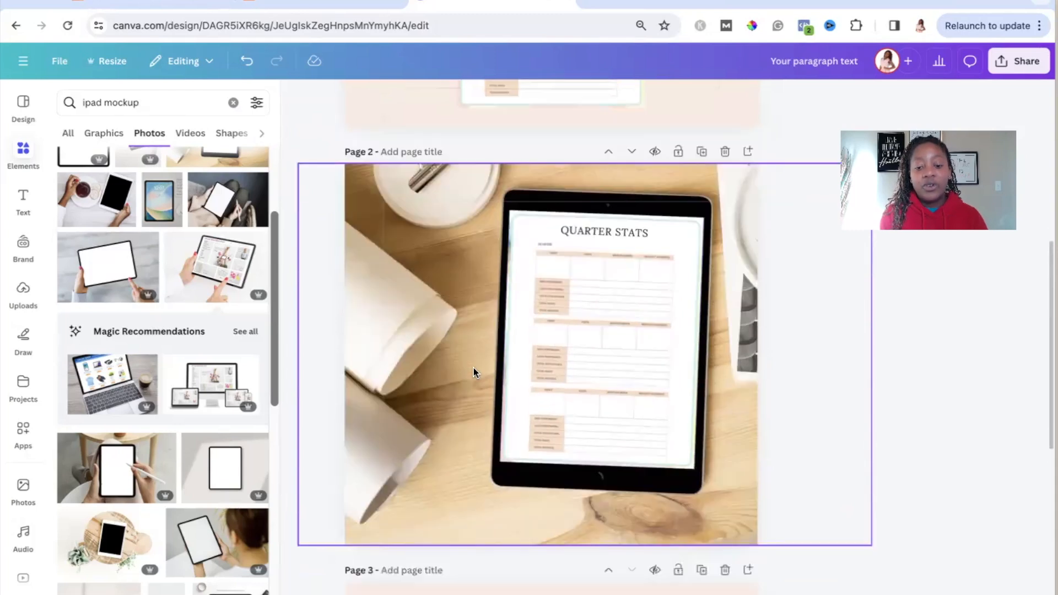
{"action": "scroll", "coordinate": [474, 368], "scroll_direction": "down", "scroll_amount": 1}
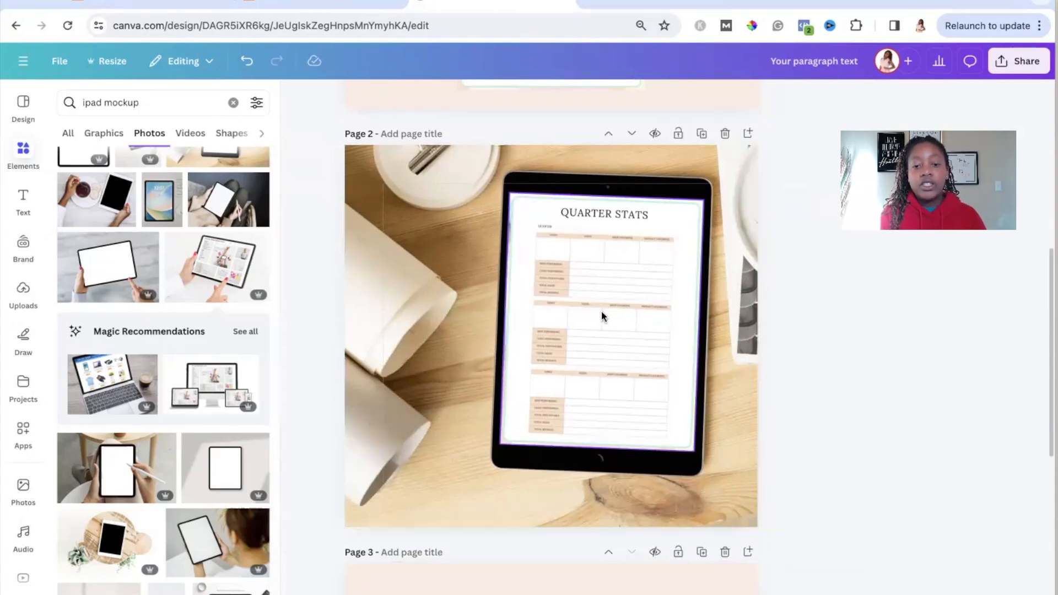
{"action": "scroll", "coordinate": [532, 325], "scroll_direction": "down", "scroll_amount": 6}
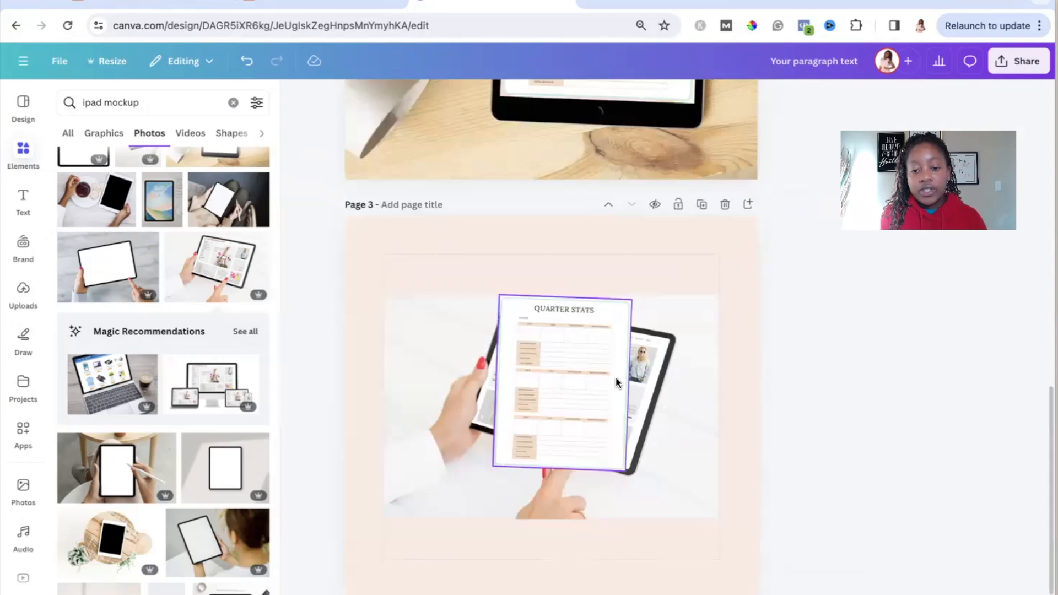
{"action": "scroll", "coordinate": [616, 378], "scroll_direction": "up", "scroll_amount": 5}
{"action": "scroll", "coordinate": [616, 378], "scroll_direction": "up", "scroll_amount": 2}
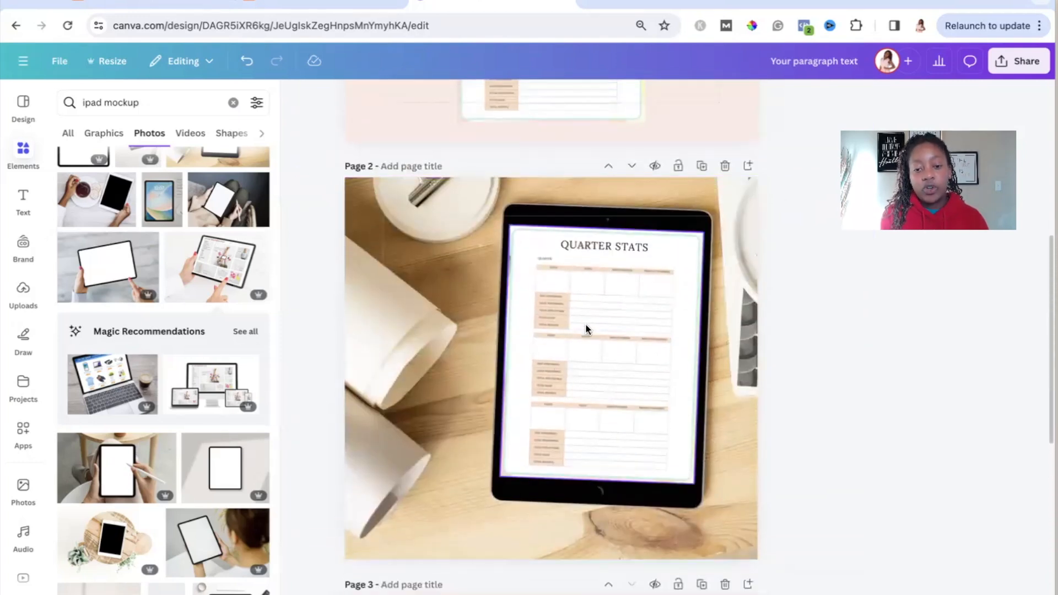
Step: Apply the warm Capri filter to the tablet photo on page 2 and lower its intensity to slightly under half
{"action": "left_click", "coordinate": [428, 225]}
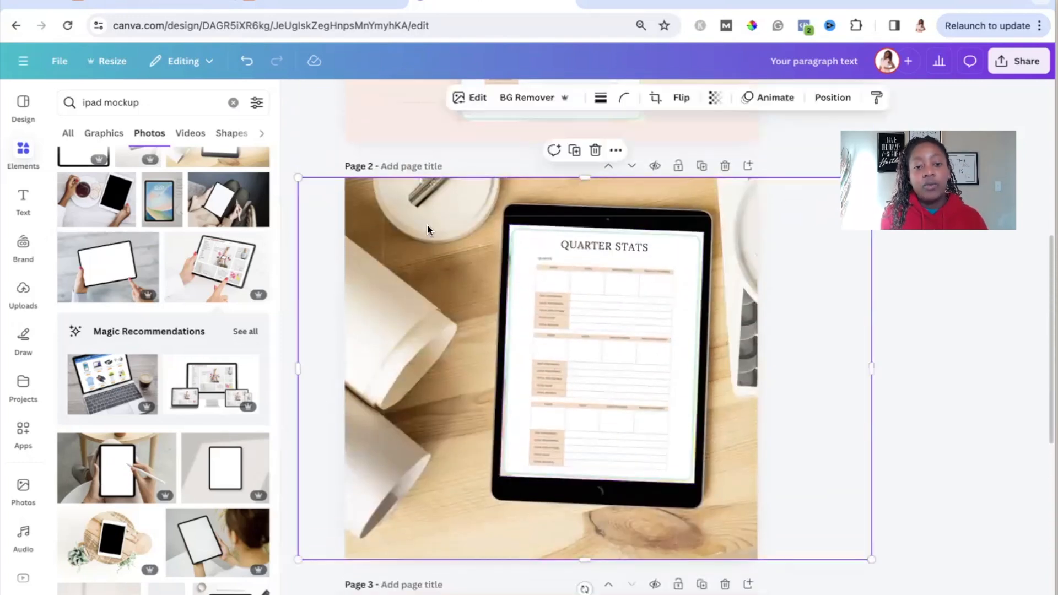
{"action": "left_click", "coordinate": [471, 99]}
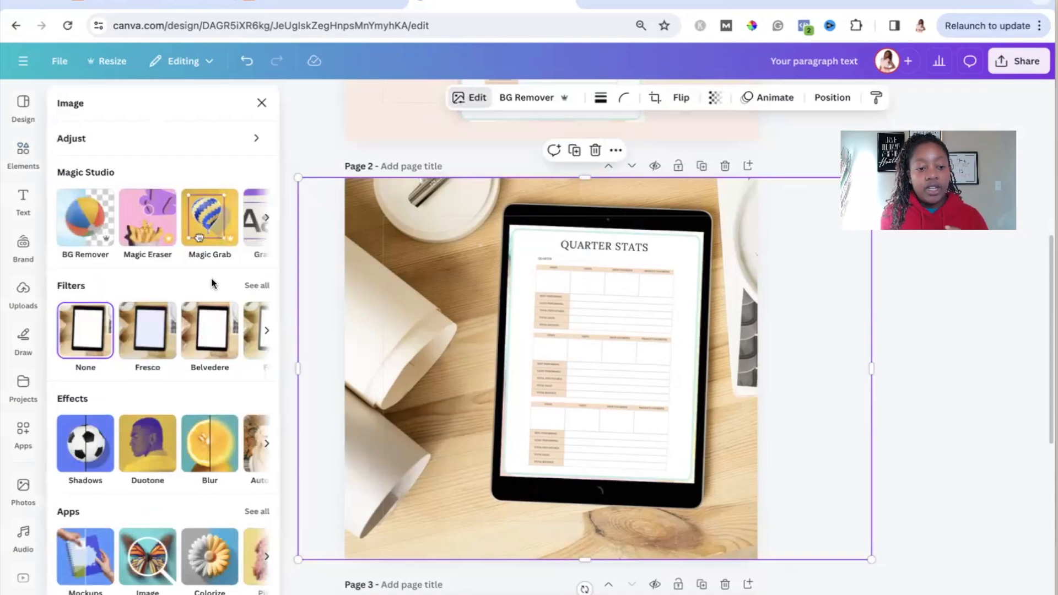
{"action": "left_click", "coordinate": [256, 286]}
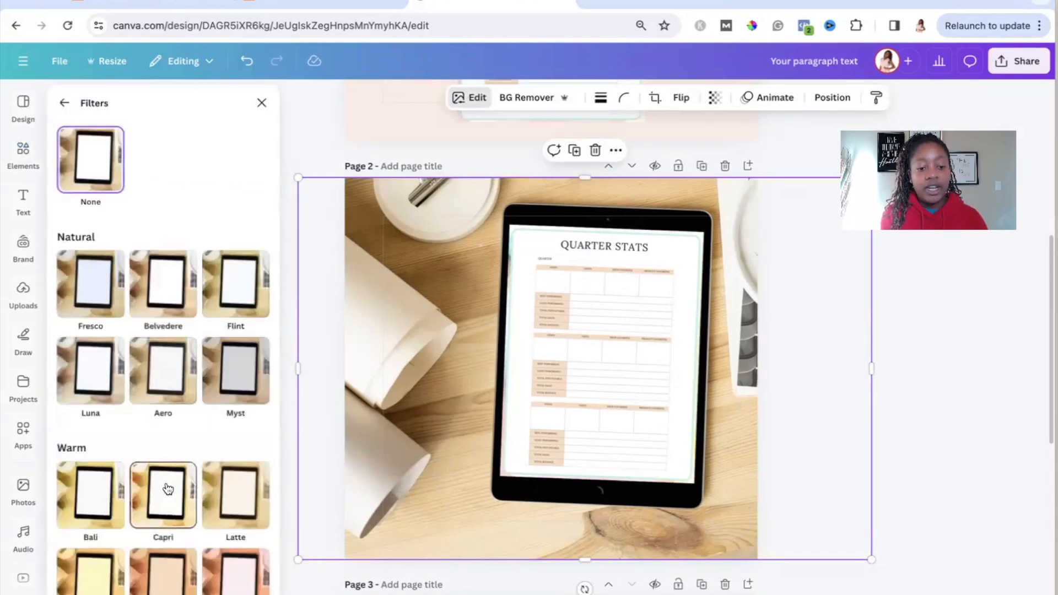
{"action": "left_click", "coordinate": [188, 487]}
{"action": "left_click_drag", "start_coordinate": [258, 586], "coordinate": [151, 585]}
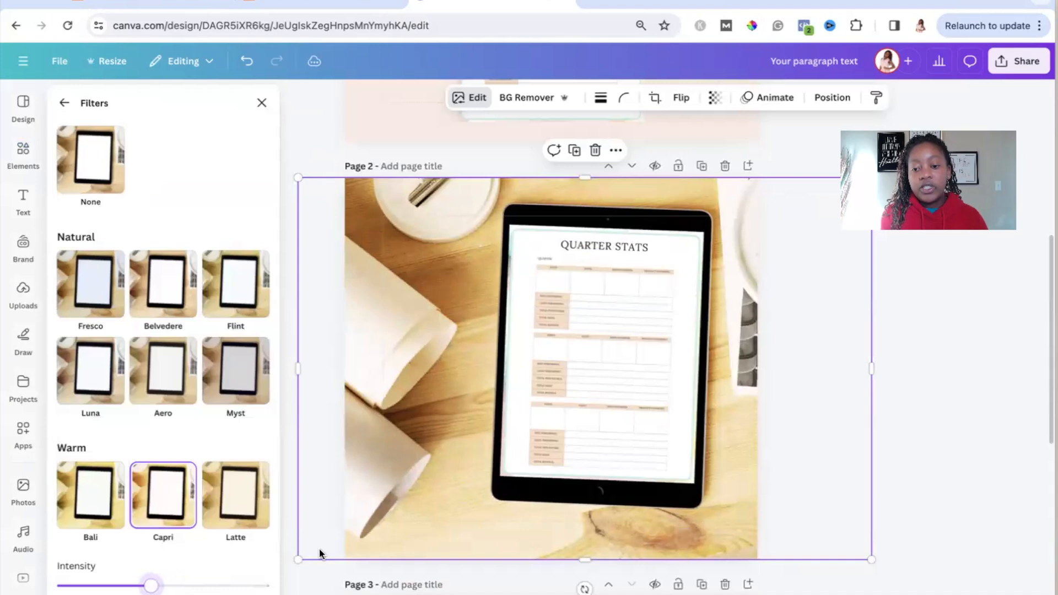
{"action": "left_click", "coordinate": [918, 449]}
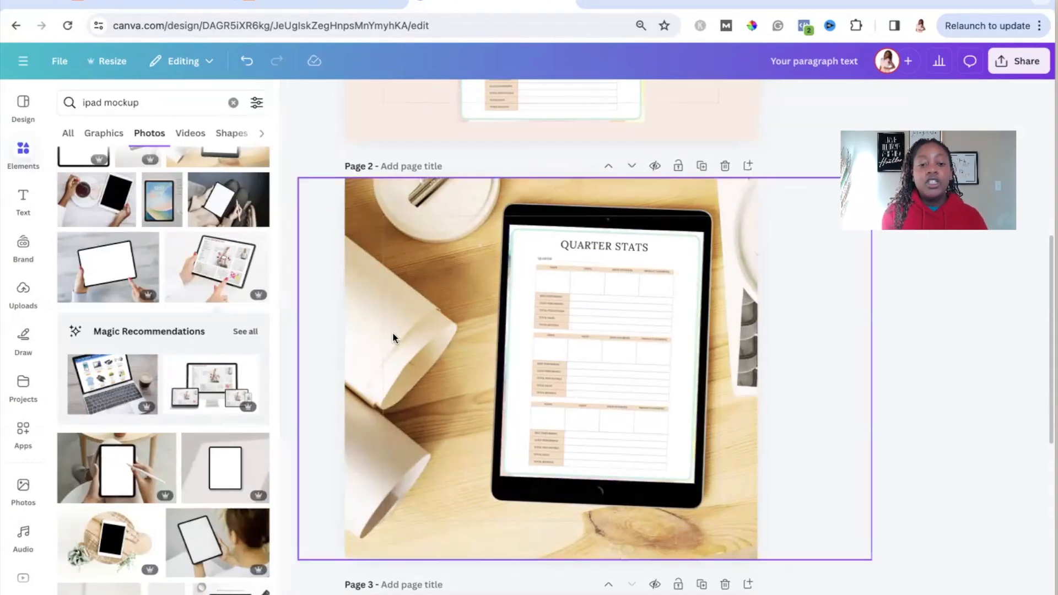
Step: Raise the Capri filter's intensity on the page 2 tablet photo to a little over half
{"action": "left_click", "coordinate": [453, 264]}
{"action": "left_click", "coordinate": [477, 98]}
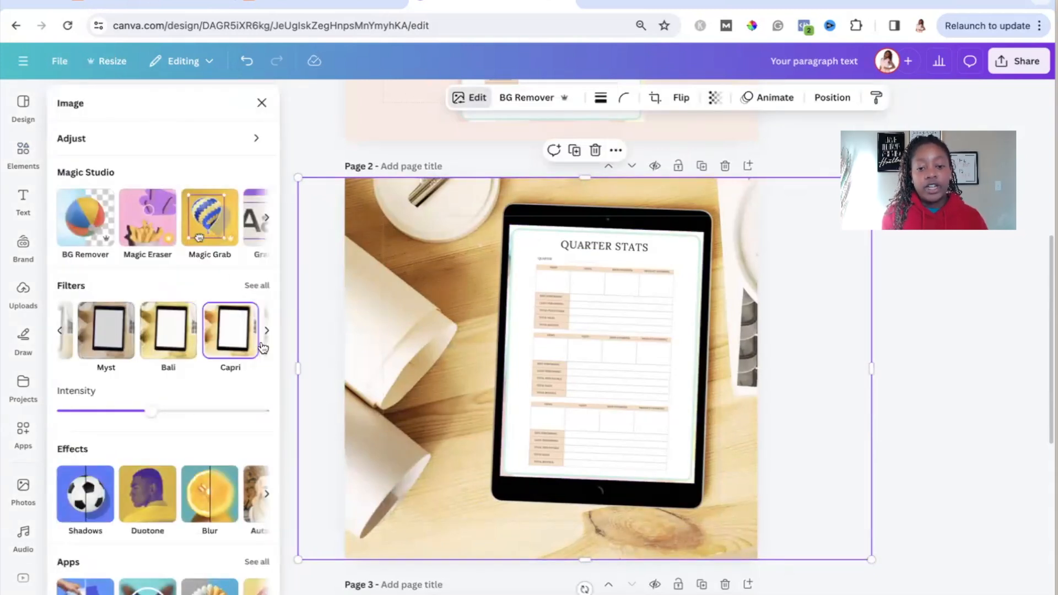
{"action": "left_click_drag", "start_coordinate": [149, 418], "coordinate": [184, 421]}
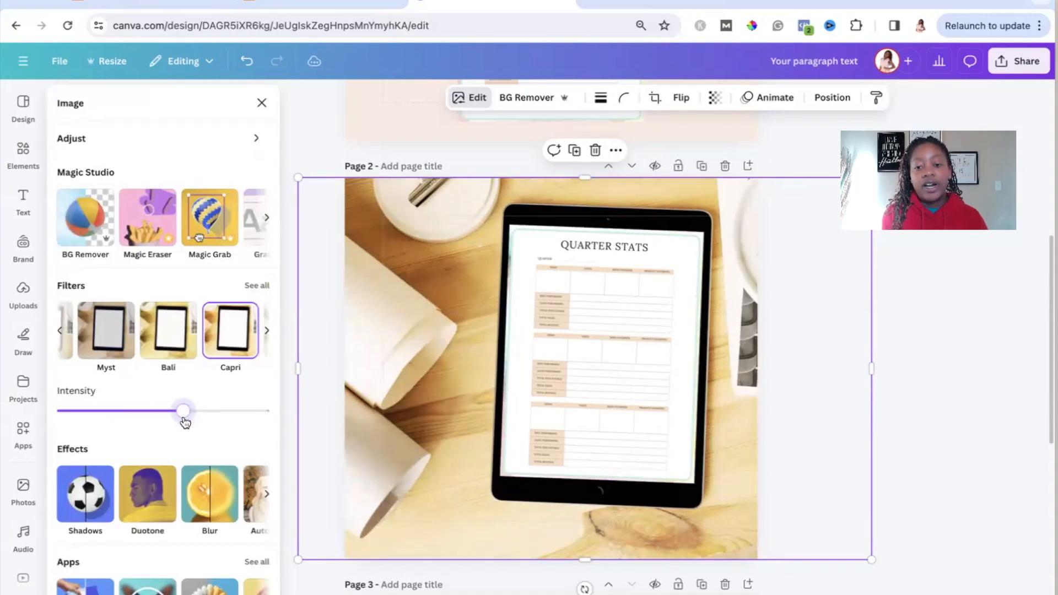
{"action": "left_click", "coordinate": [913, 447]}
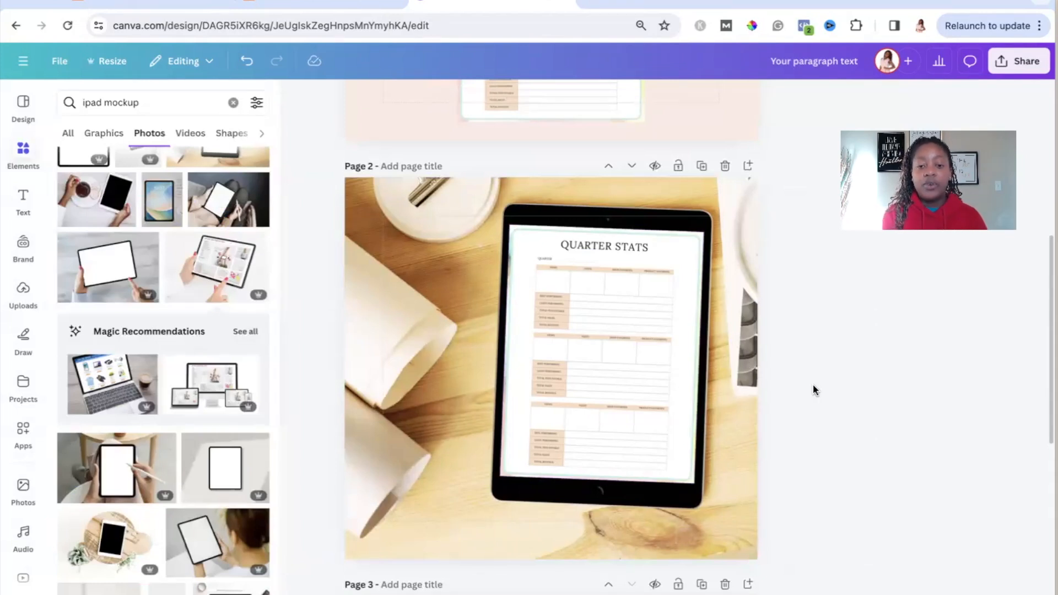
{"action": "scroll", "coordinate": [813, 384], "scroll_direction": "up", "scroll_amount": 1}
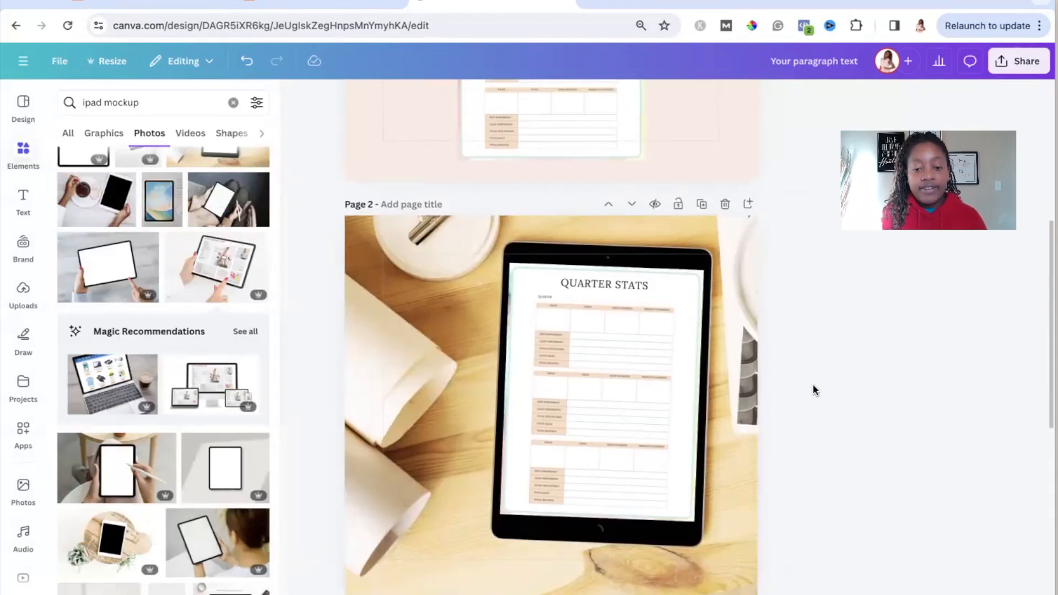
{"action": "scroll", "coordinate": [812, 385], "scroll_direction": "up", "scroll_amount": 5}
{"action": "scroll", "coordinate": [813, 385], "scroll_direction": "up", "scroll_amount": 3}
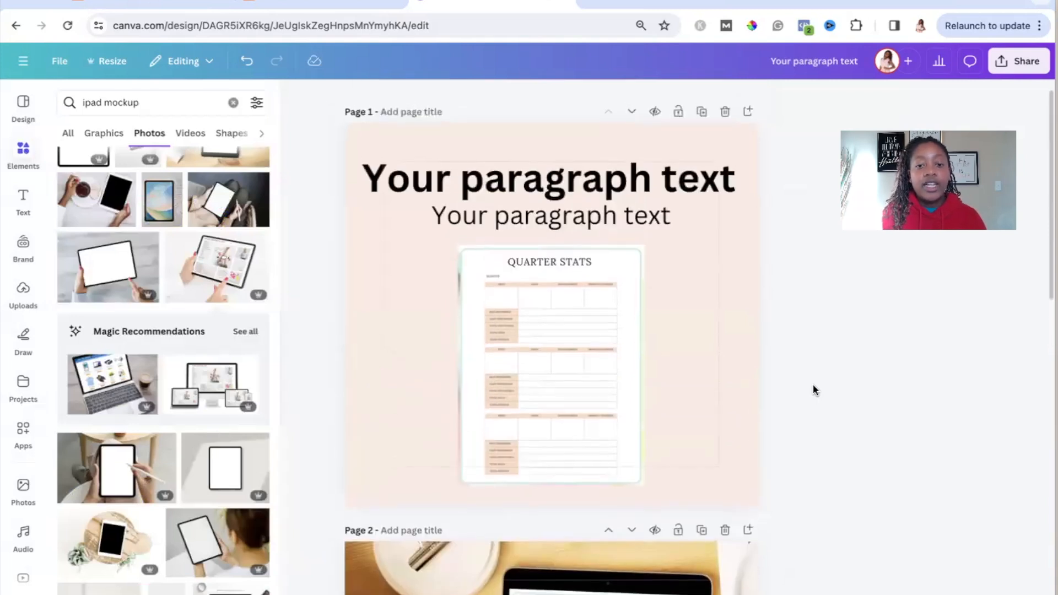
{"action": "scroll", "coordinate": [812, 384], "scroll_direction": "up", "scroll_amount": 1}
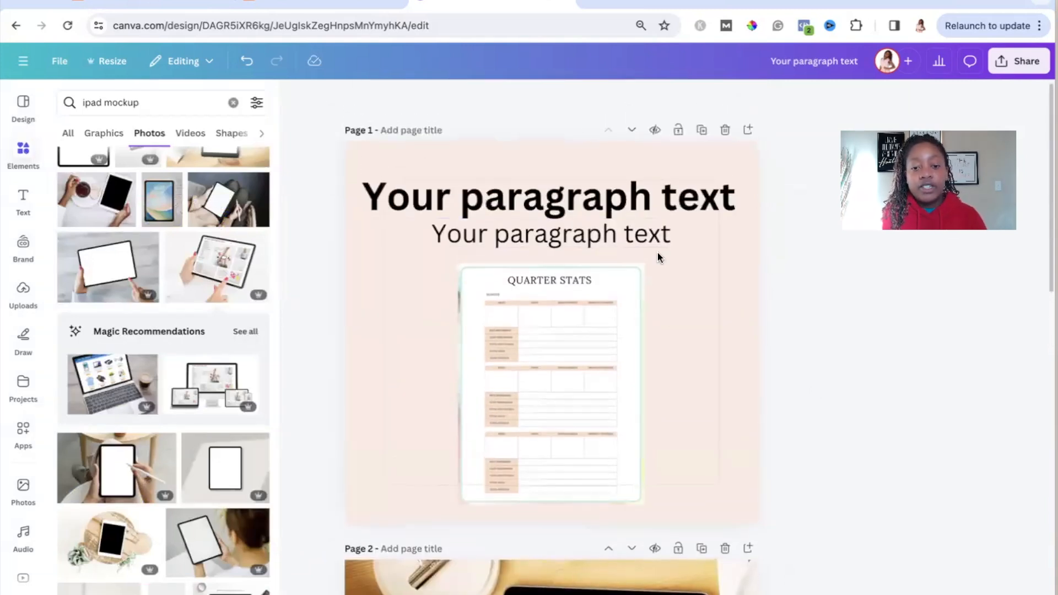
Step: Switch to Etsy, return to the "finance tracker for excel" search results and examine the cover images of the competing listings
{"action": "left_click", "coordinate": [325, 3]}
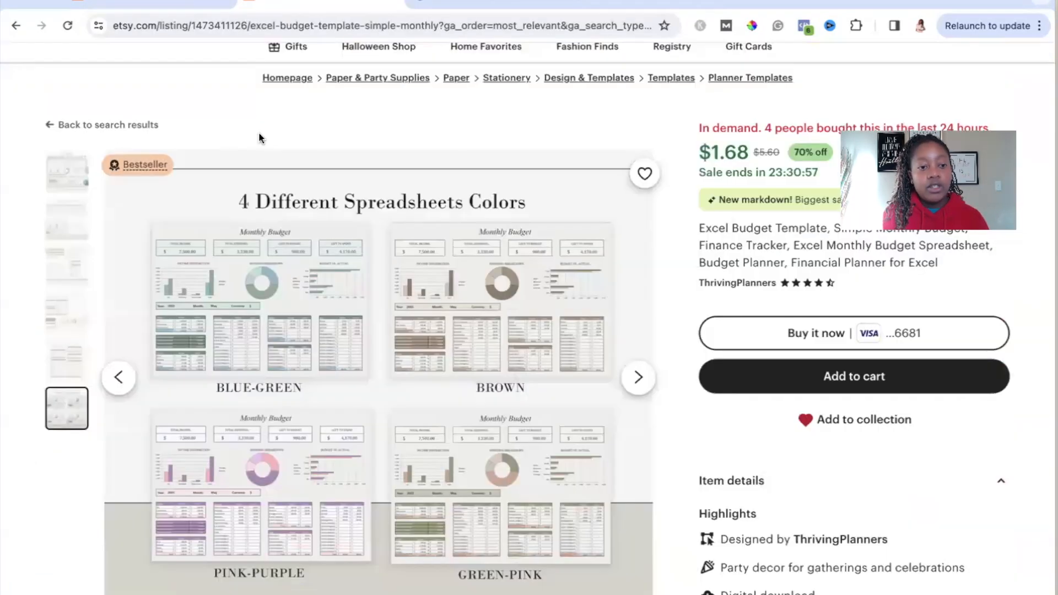
{"action": "left_click", "coordinate": [129, 129]}
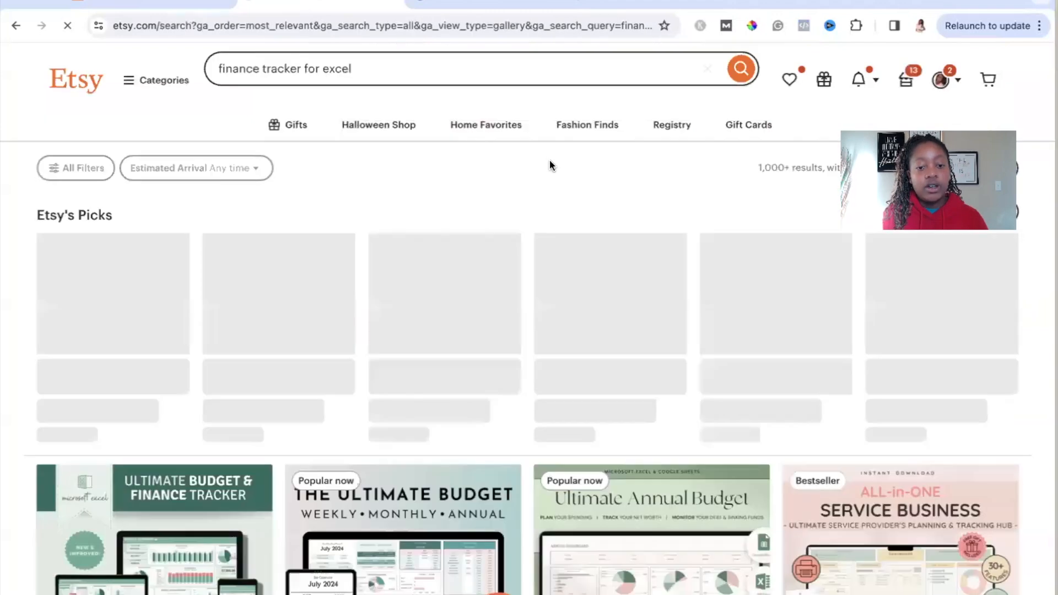
{"action": "scroll", "coordinate": [529, 553], "scroll_direction": "down", "scroll_amount": 4}
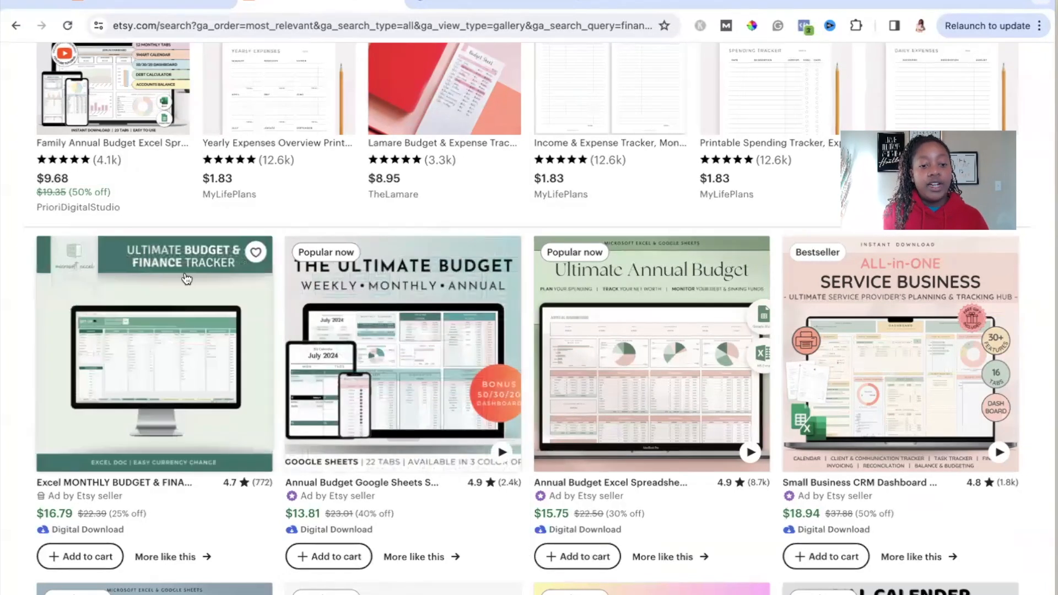
{"action": "mouse_move", "coordinate": [626, 301]}
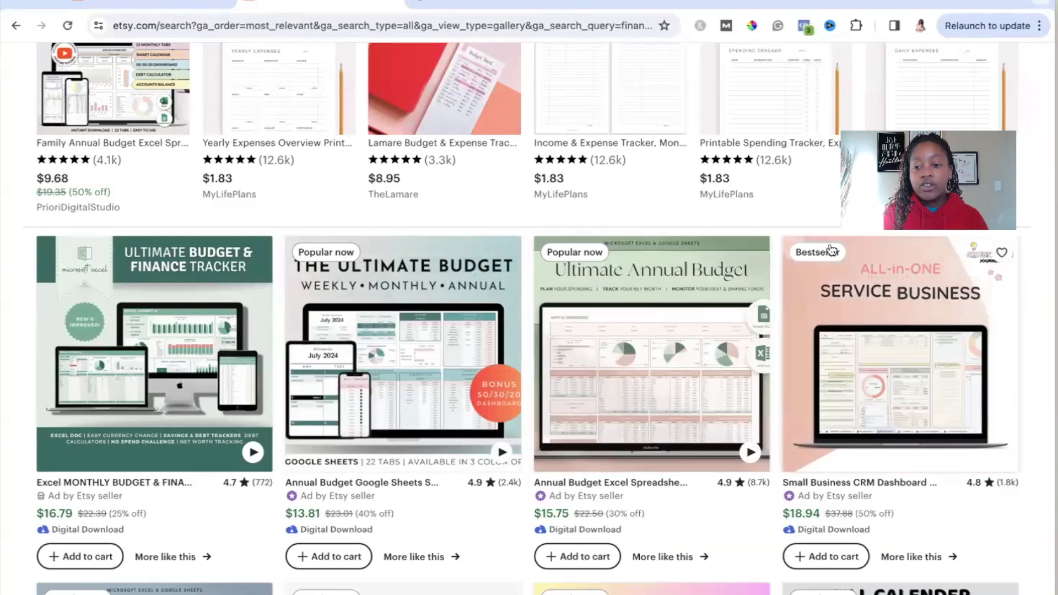
{"action": "scroll", "coordinate": [530, 537], "scroll_direction": "down", "scroll_amount": 3}
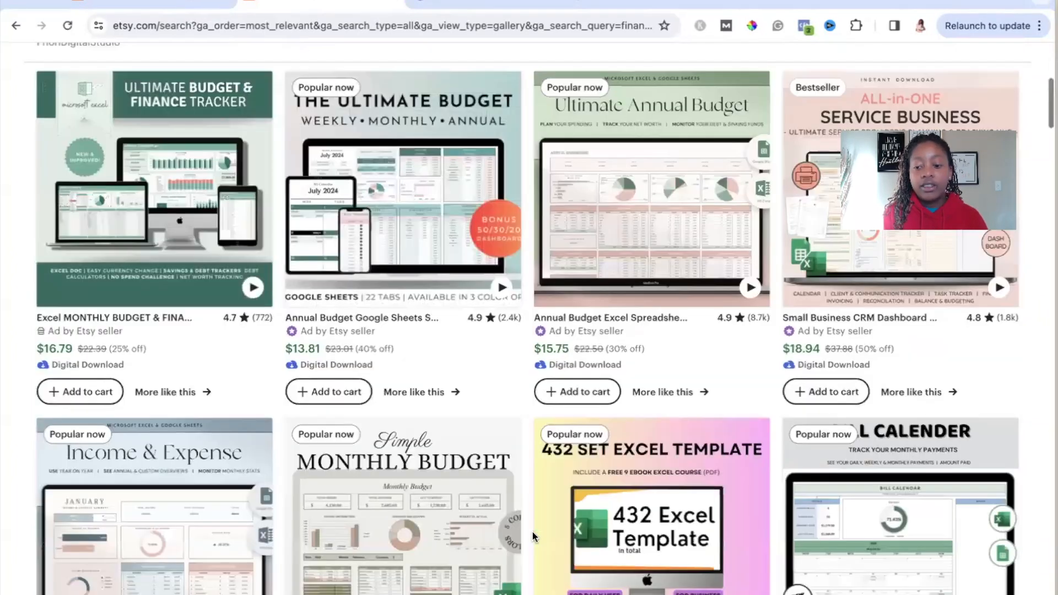
{"action": "scroll", "coordinate": [533, 538], "scroll_direction": "down", "scroll_amount": 1}
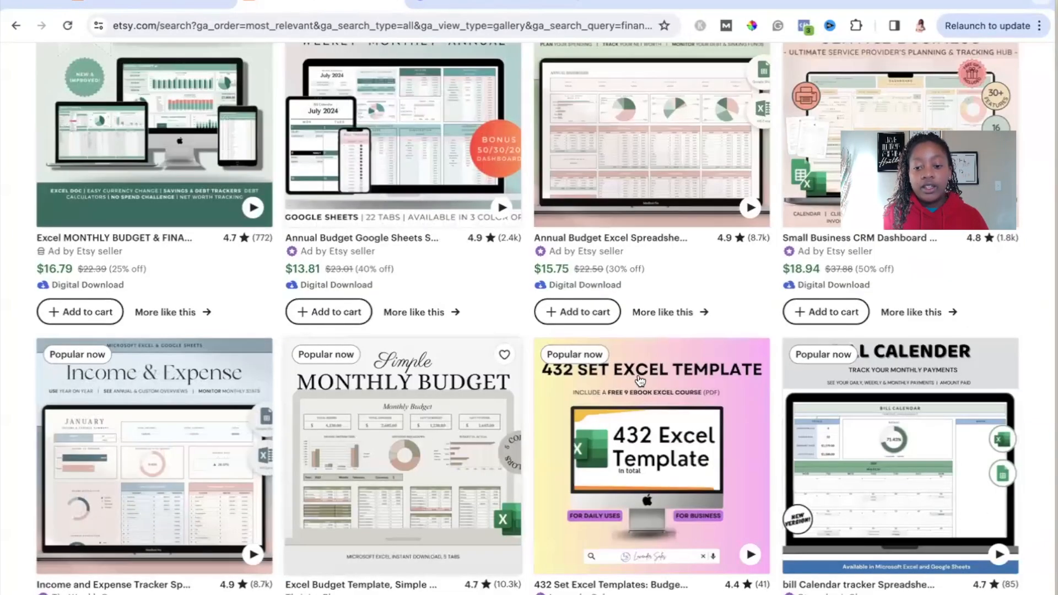
{"action": "scroll", "coordinate": [525, 350], "scroll_direction": "up", "scroll_amount": 1}
{"action": "scroll", "coordinate": [527, 353], "scroll_direction": "up", "scroll_amount": 1}
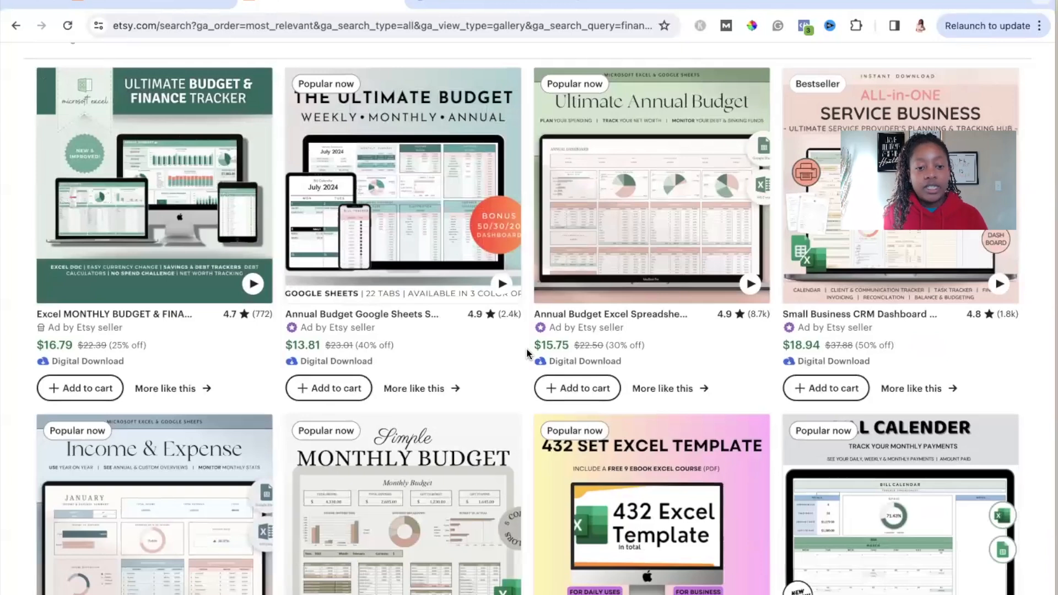
{"action": "mouse_move", "coordinate": [880, 509]}
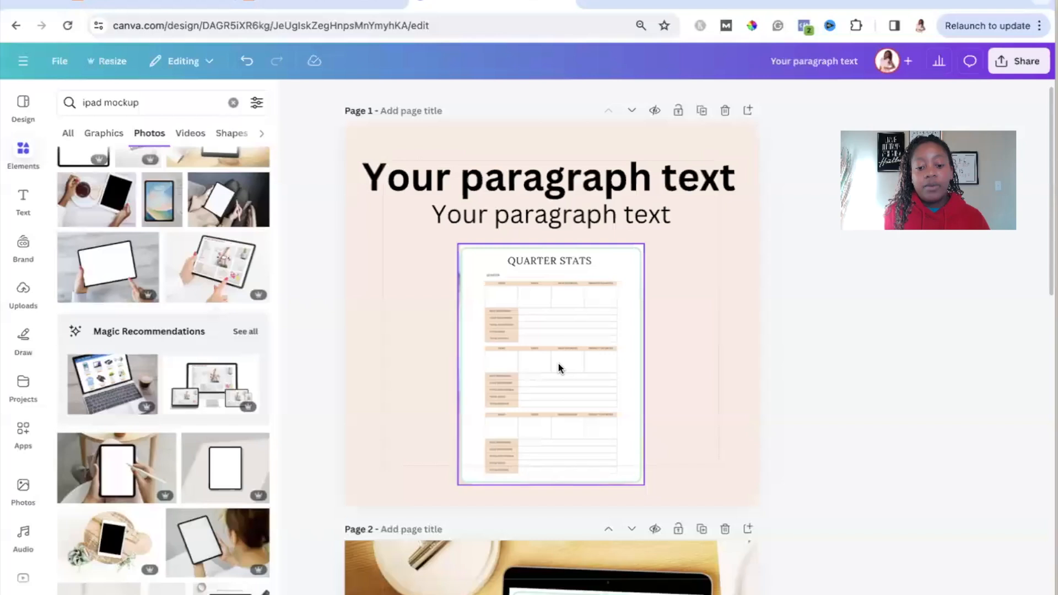
Step: Switch back to the Canva design and look over pages 2 and 1
{"action": "scroll", "coordinate": [558, 362], "scroll_direction": "down", "scroll_amount": 7}
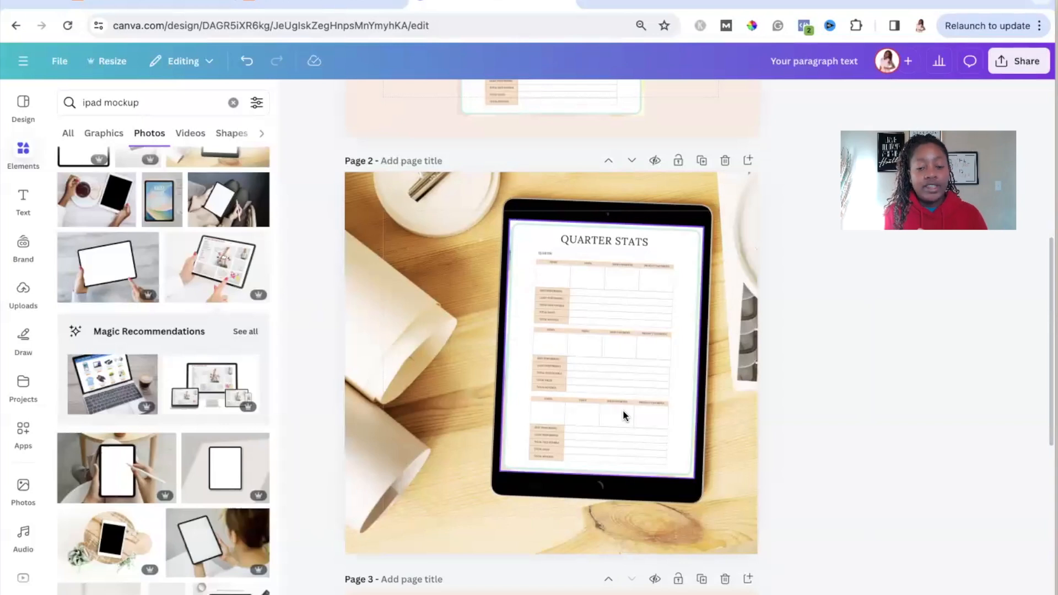
{"action": "scroll", "coordinate": [623, 409], "scroll_direction": "up", "scroll_amount": 7}
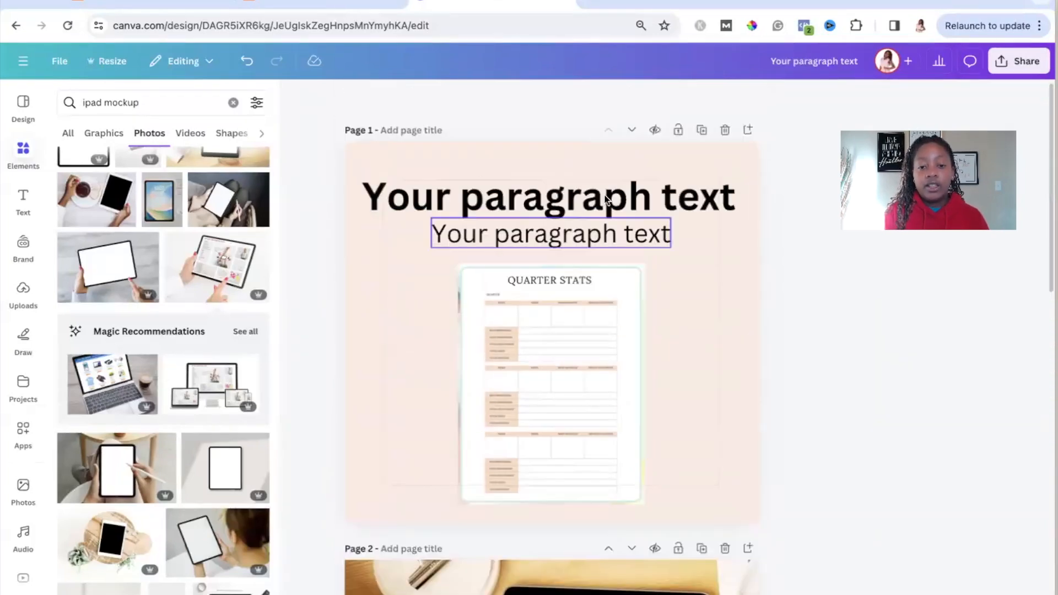